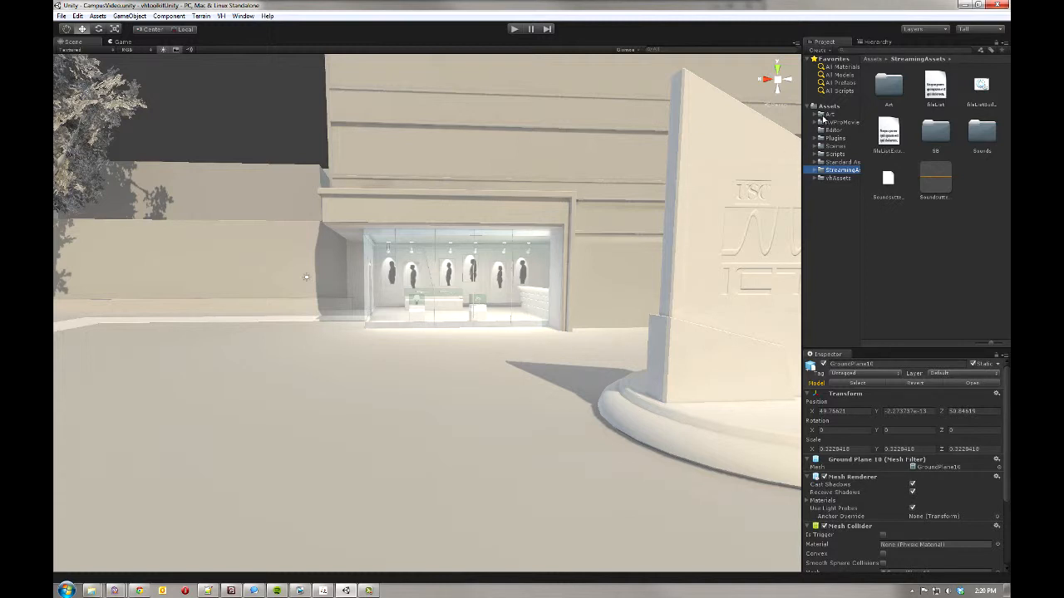
Browse the project assets to the Resources folder under Art > Characters > Ict.
{"action": "left_click", "coordinate": [825, 116]}
{"action": "left_click", "coordinate": [815, 114]}
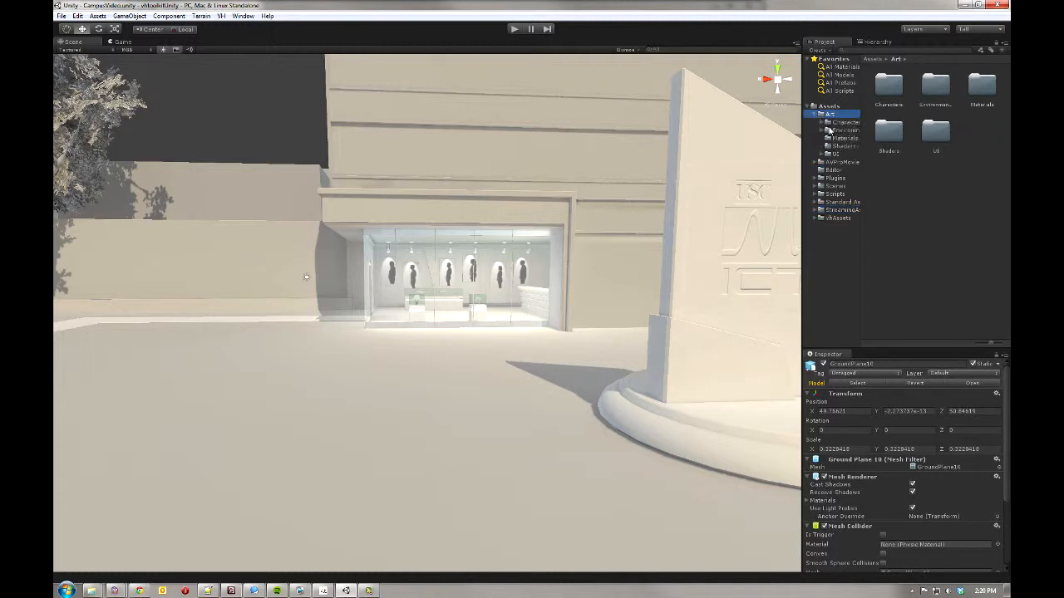
{"action": "left_click", "coordinate": [822, 123]}
{"action": "left_click", "coordinate": [834, 131]}
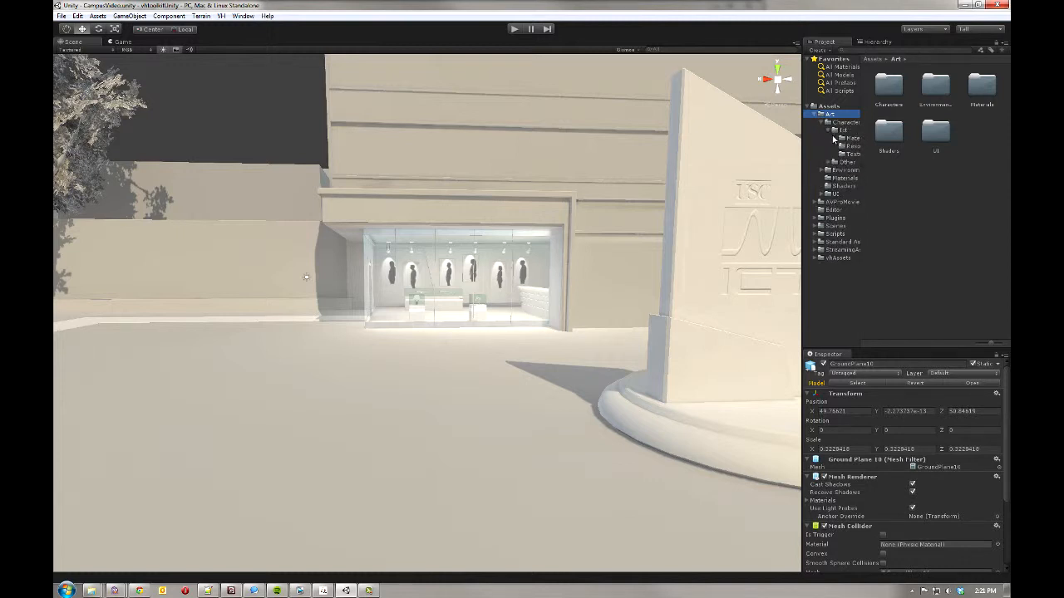
{"action": "left_click", "coordinate": [843, 147]}
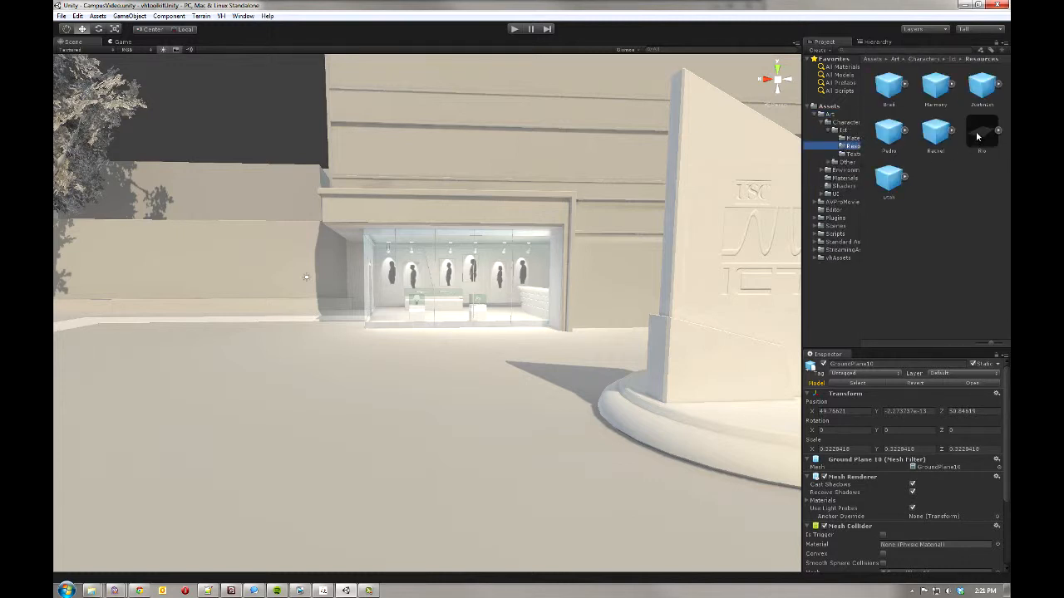
Place the Rio, Rachel and JustinIct characters in a row before the glass storefront, with Brad standing in front of them.
{"action": "left_click_drag", "start_coordinate": [977, 138], "coordinate": [380, 363]}
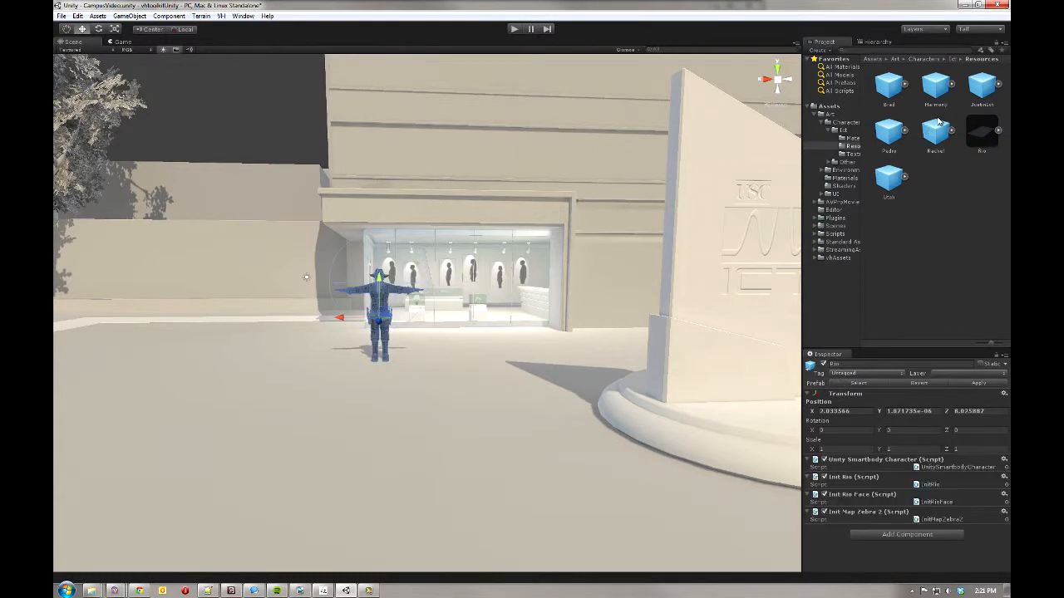
{"action": "left_click_drag", "start_coordinate": [938, 122], "coordinate": [447, 362]}
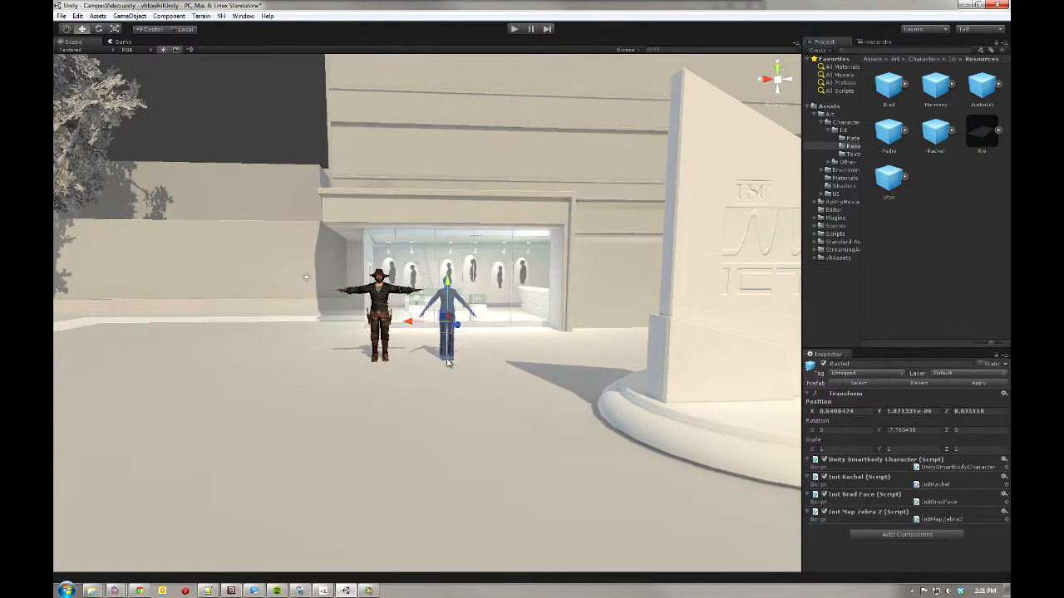
{"action": "left_click_drag", "start_coordinate": [983, 87], "coordinate": [513, 365]}
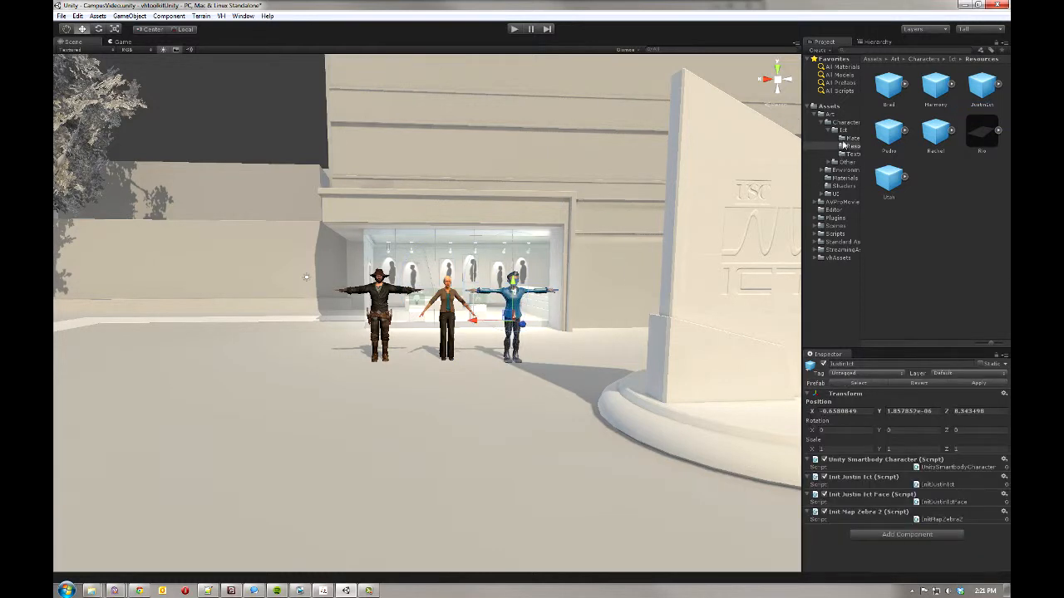
{"action": "left_click_drag", "start_coordinate": [888, 86], "coordinate": [457, 398]}
{"action": "key", "text": "f"}
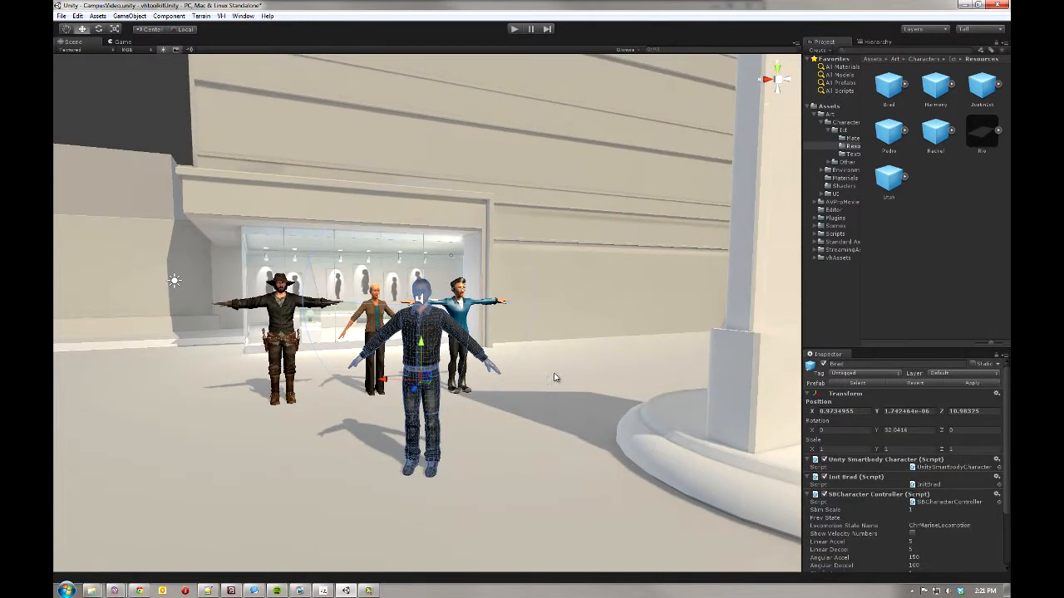
{"action": "left_click", "coordinate": [555, 377]}
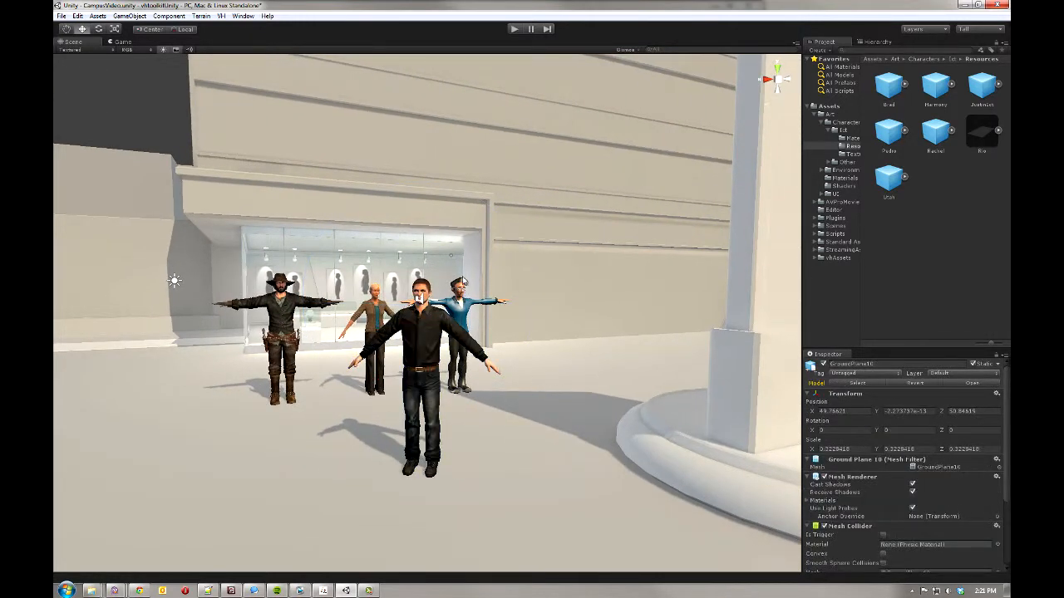
Run the Unity scene and start VHBuilder from the Virtual Humans Launcher, placing its window beside the characters.
{"action": "left_click", "coordinate": [514, 30]}
{"action": "left_click", "coordinate": [324, 591]}
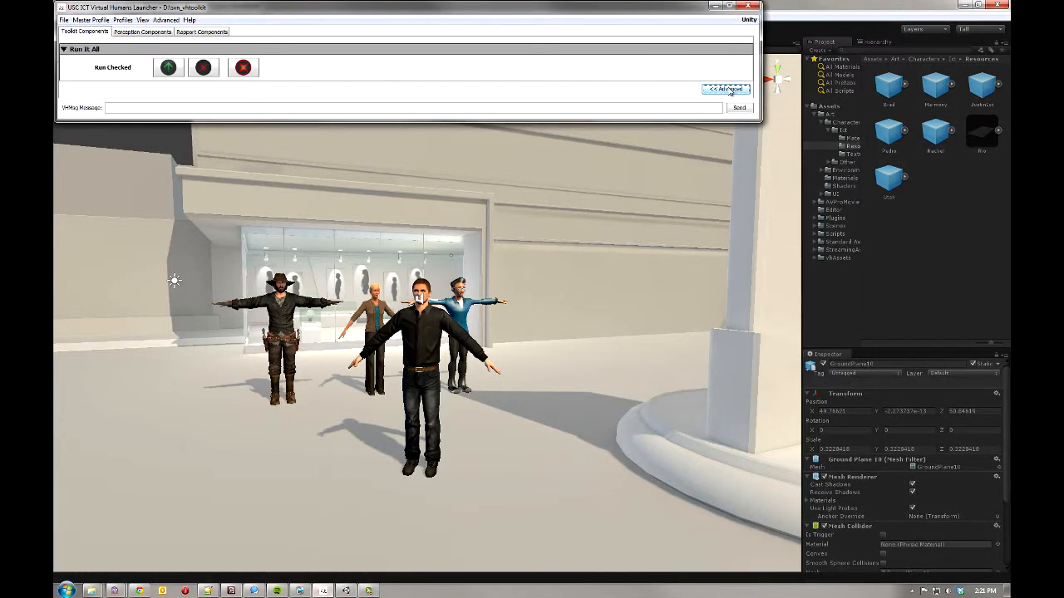
{"action": "left_click", "coordinate": [726, 89]}
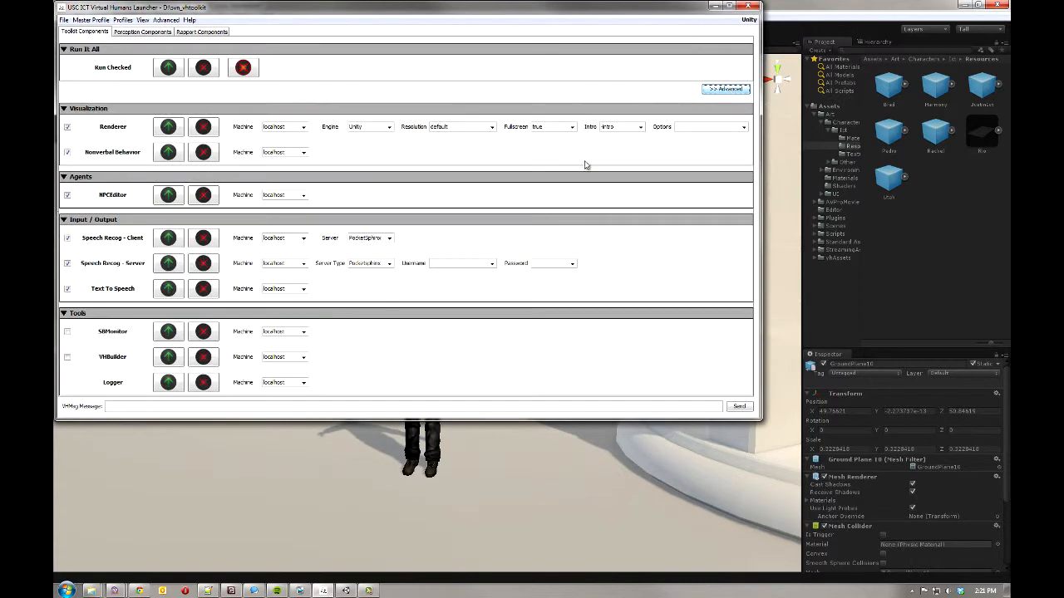
{"action": "left_click", "coordinate": [169, 357]}
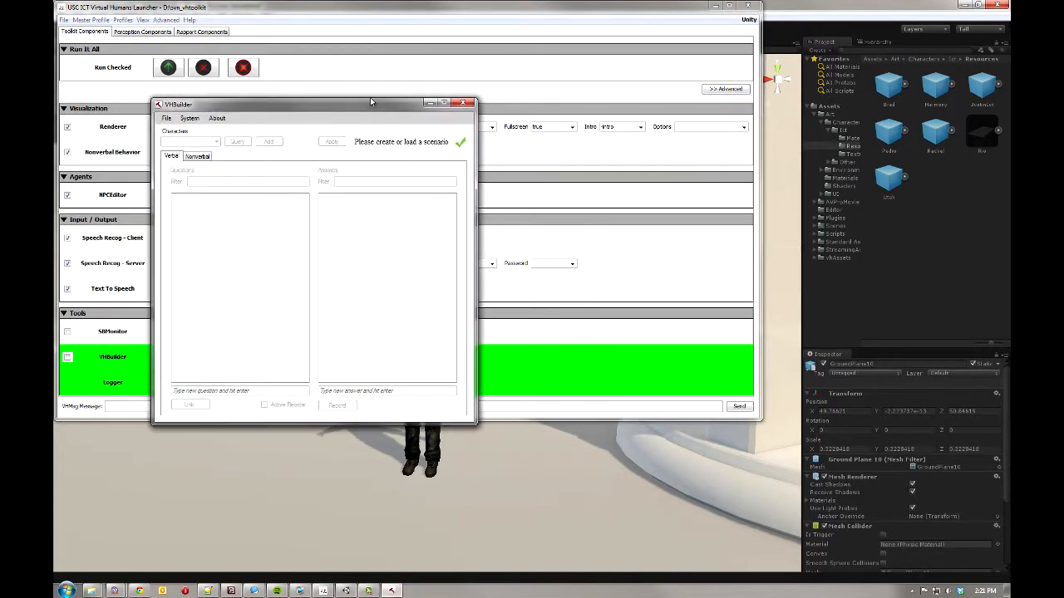
{"action": "left_click_drag", "start_coordinate": [349, 100], "coordinate": [822, 197]}
{"action": "left_click", "coordinate": [714, 6]}
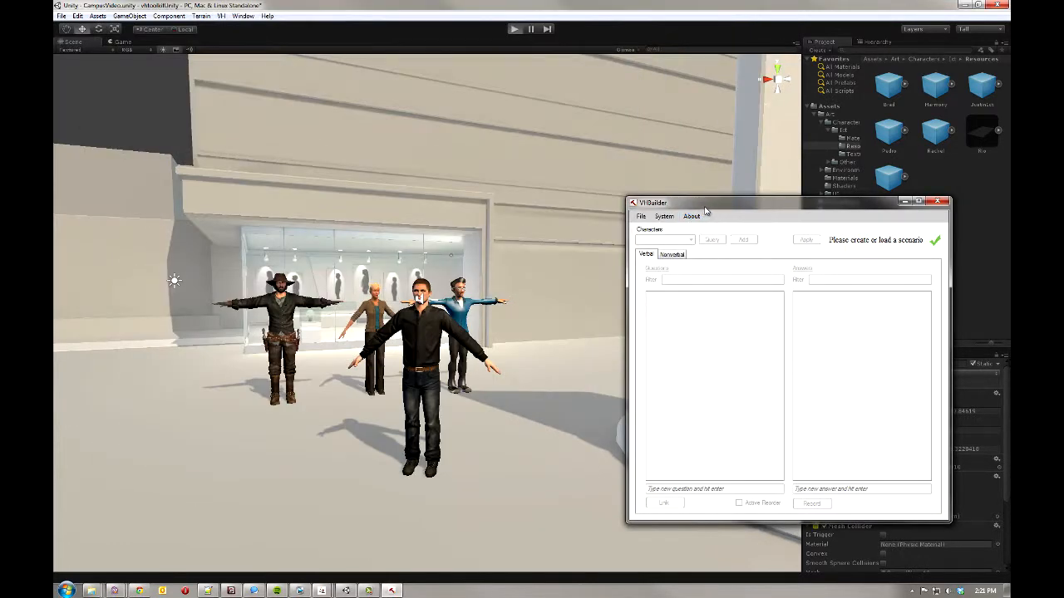
{"action": "left_click_drag", "start_coordinate": [704, 210], "coordinate": [744, 219]}
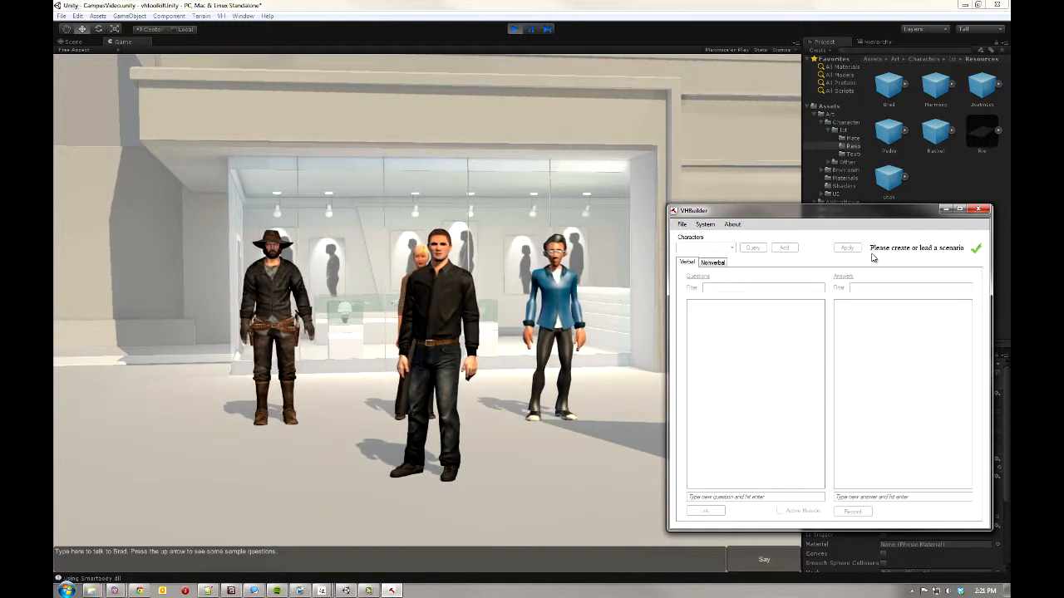
Create a new VHBuilder scenario named Tutorial.
{"action": "left_click", "coordinate": [682, 225]}
{"action": "left_click", "coordinate": [694, 235]}
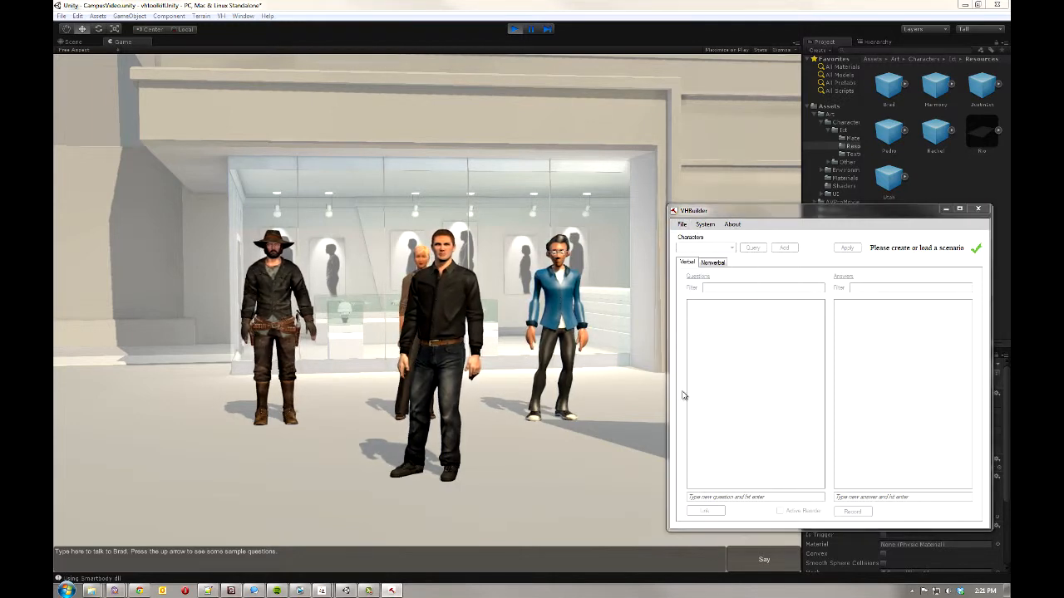
{"action": "type", "text": "Tut"}
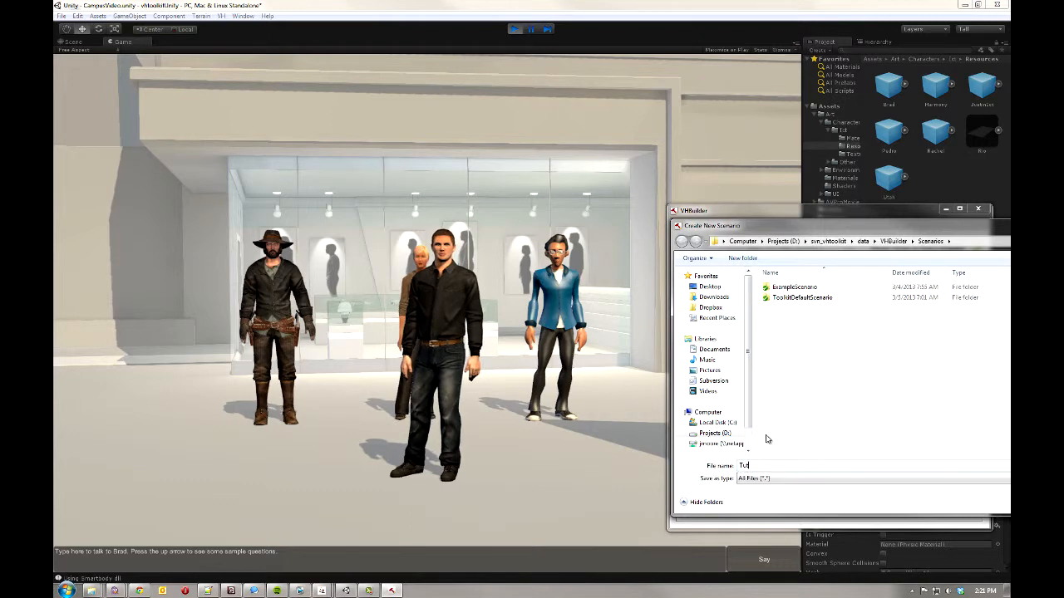
{"action": "type", "text": "orial"}
{"action": "key", "text": "Return"}
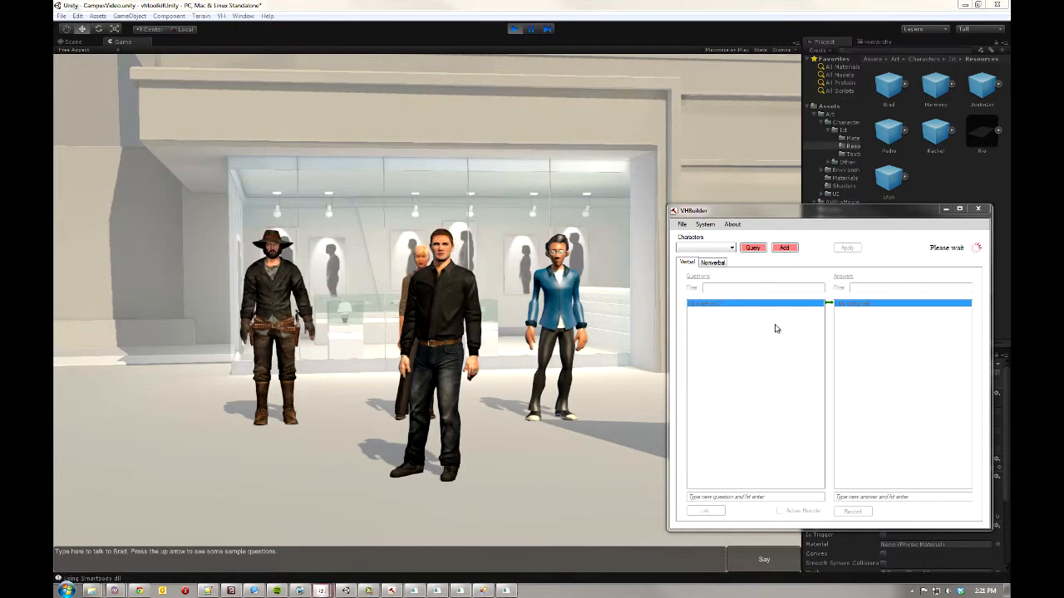
Query the running scene for its characters and choose Brad as the active character.
{"action": "left_click", "coordinate": [706, 247]}
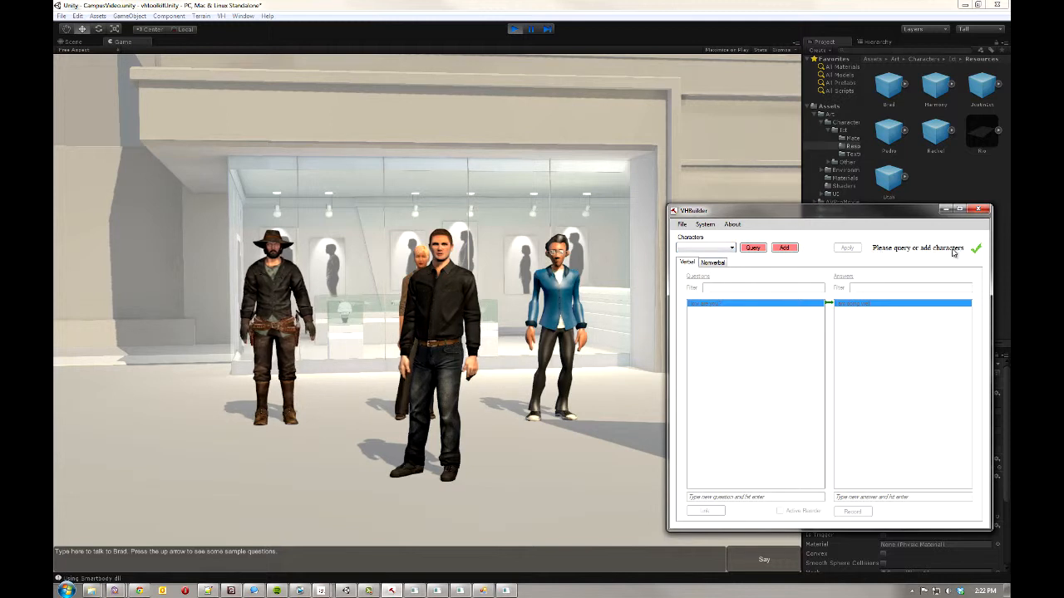
{"action": "left_click", "coordinate": [753, 248]}
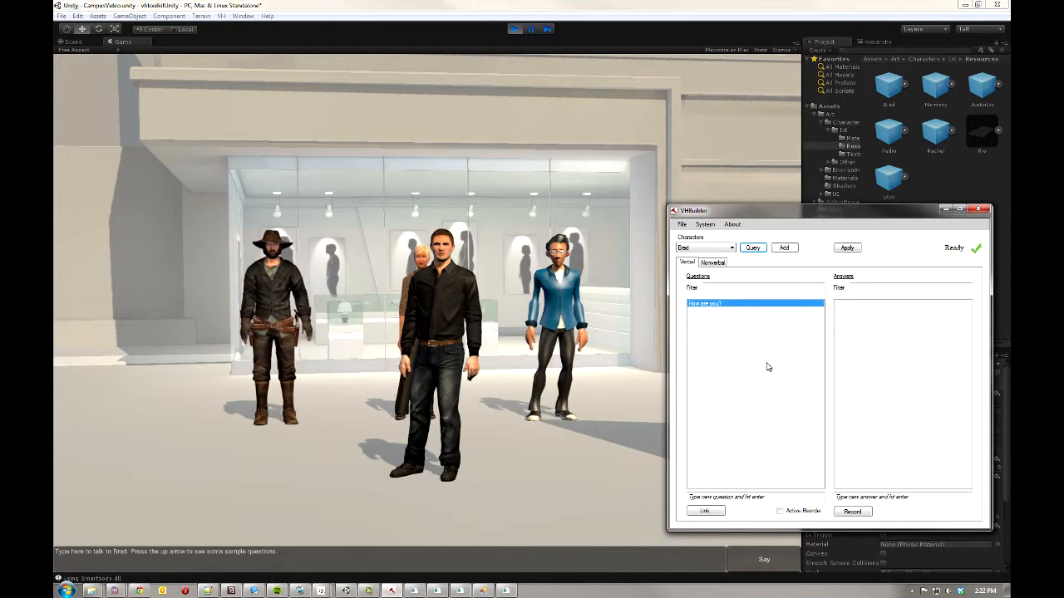
{"action": "left_click", "coordinate": [704, 248]}
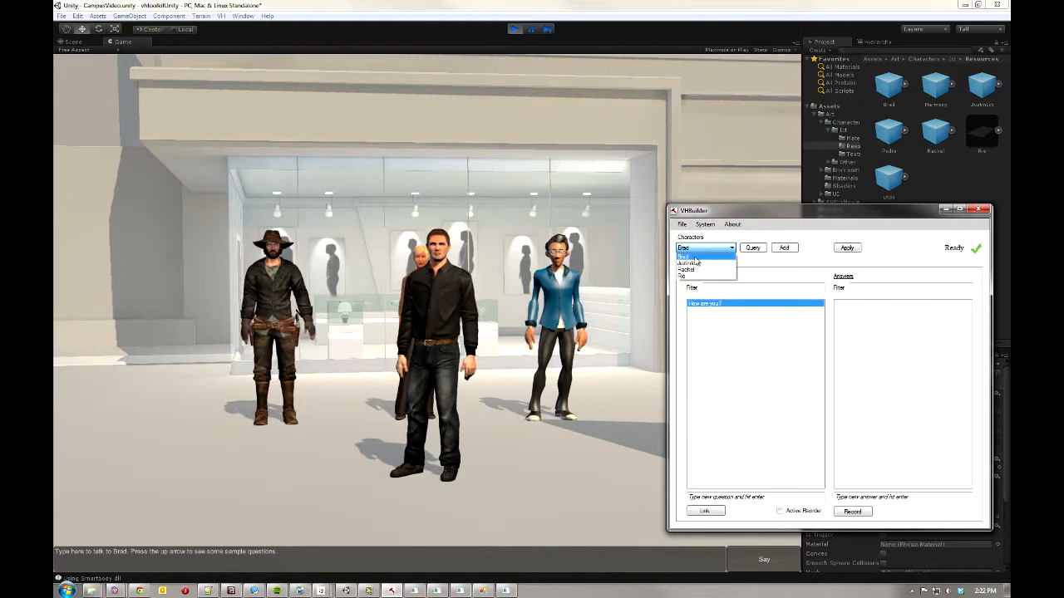
{"action": "left_click", "coordinate": [690, 257]}
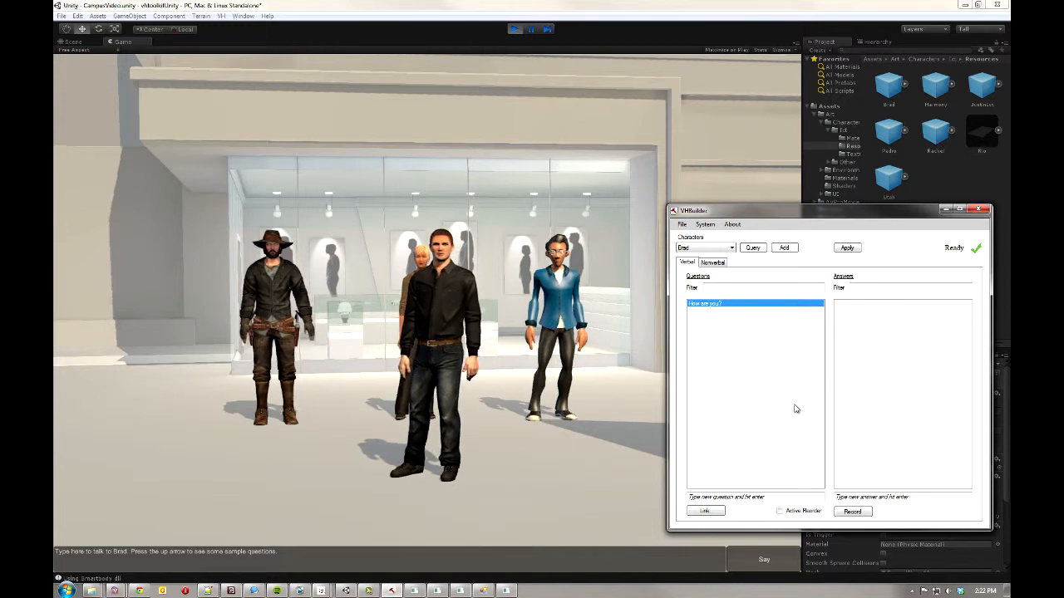
Add the question "What do you do for fun?" and the answer "I like to give tutorials." for Brad.
{"action": "left_click", "coordinate": [769, 498]}
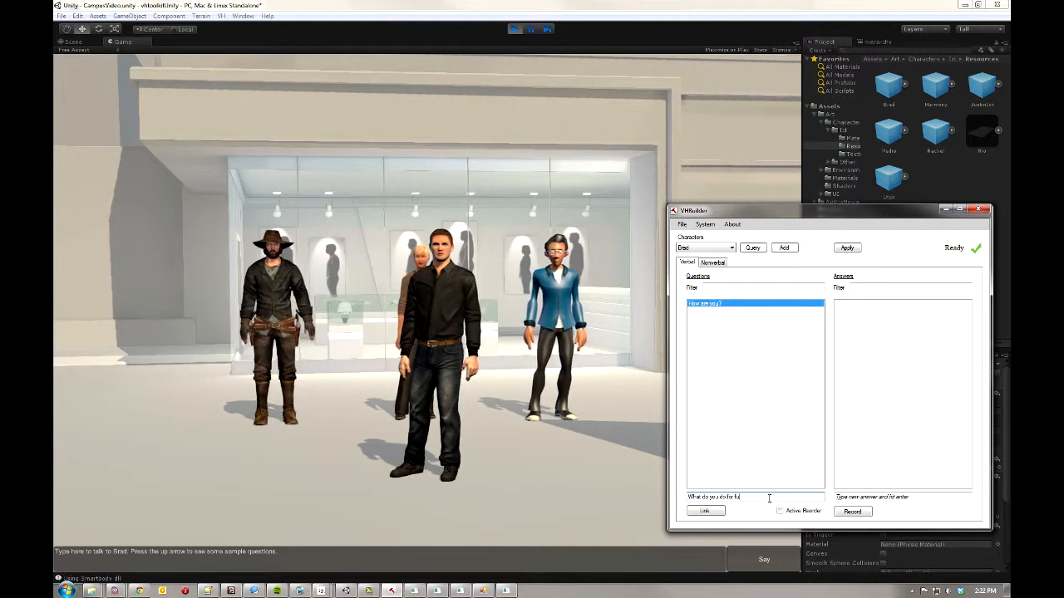
{"action": "key", "text": "Return"}
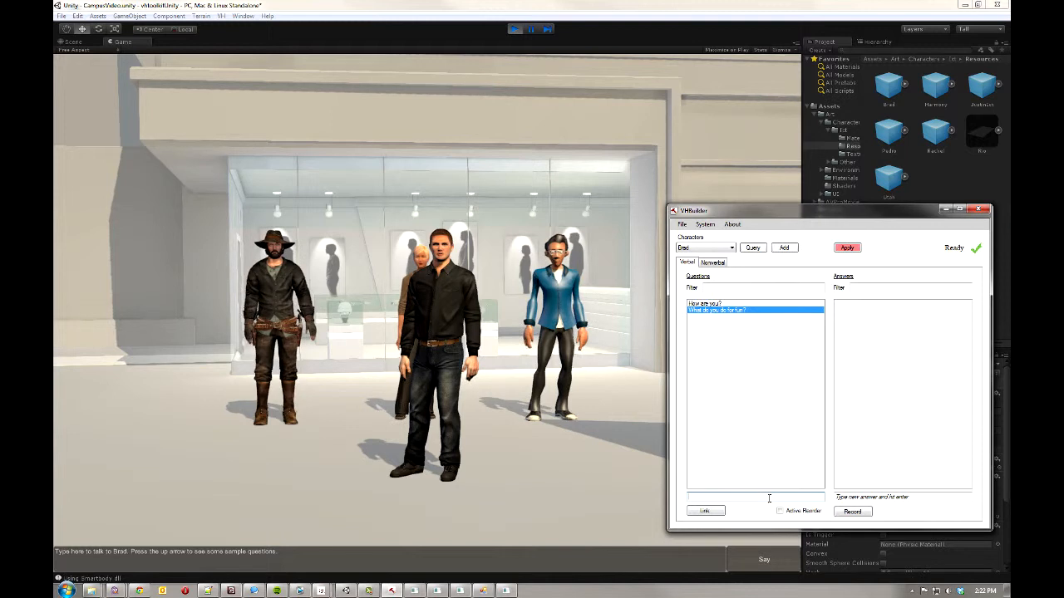
{"action": "left_click", "coordinate": [914, 496]}
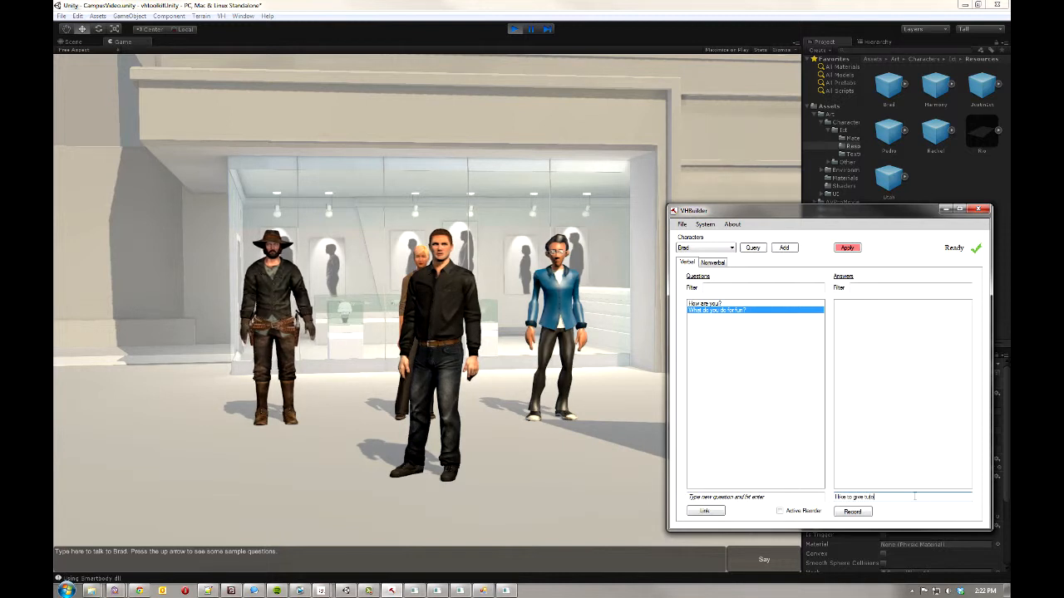
{"action": "type", "text": "I like to give tutorials."}
{"action": "key", "text": "Return"}
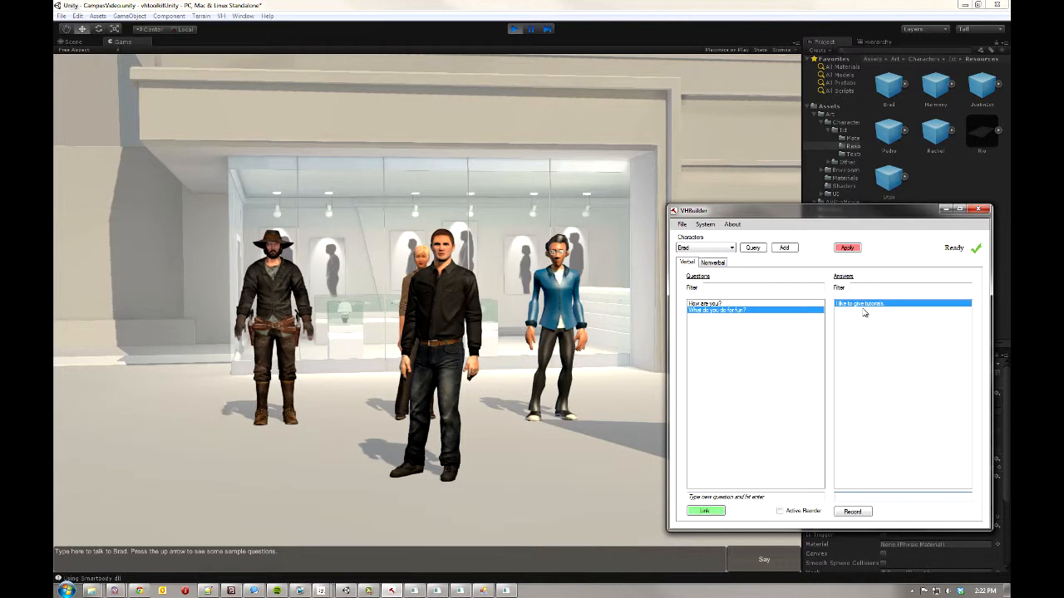
Link the question about fun to the tutorials answer and apply the scenario changes.
{"action": "left_click", "coordinate": [706, 512]}
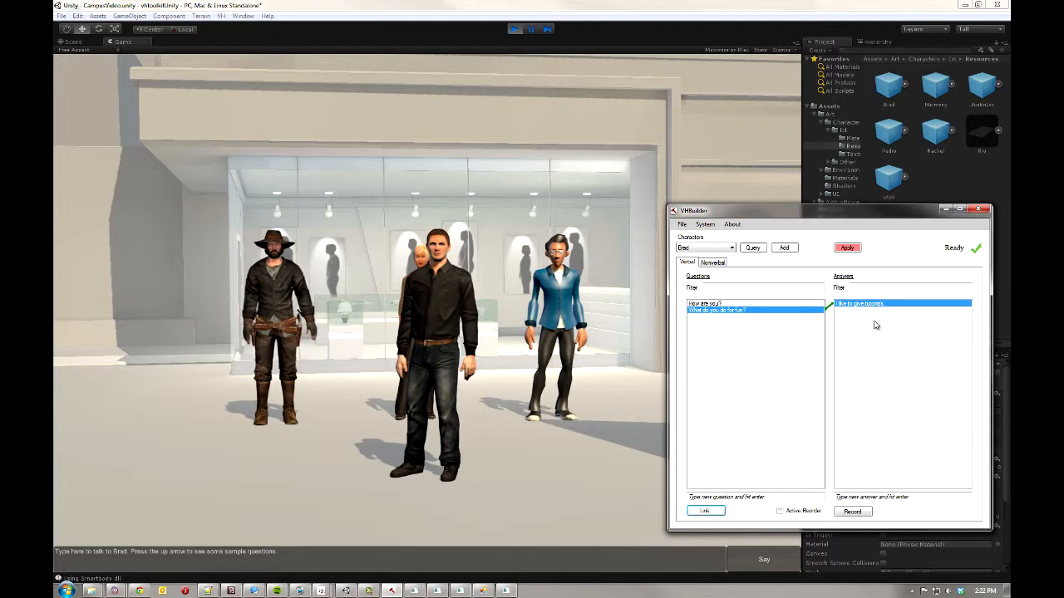
{"action": "left_click", "coordinate": [846, 248]}
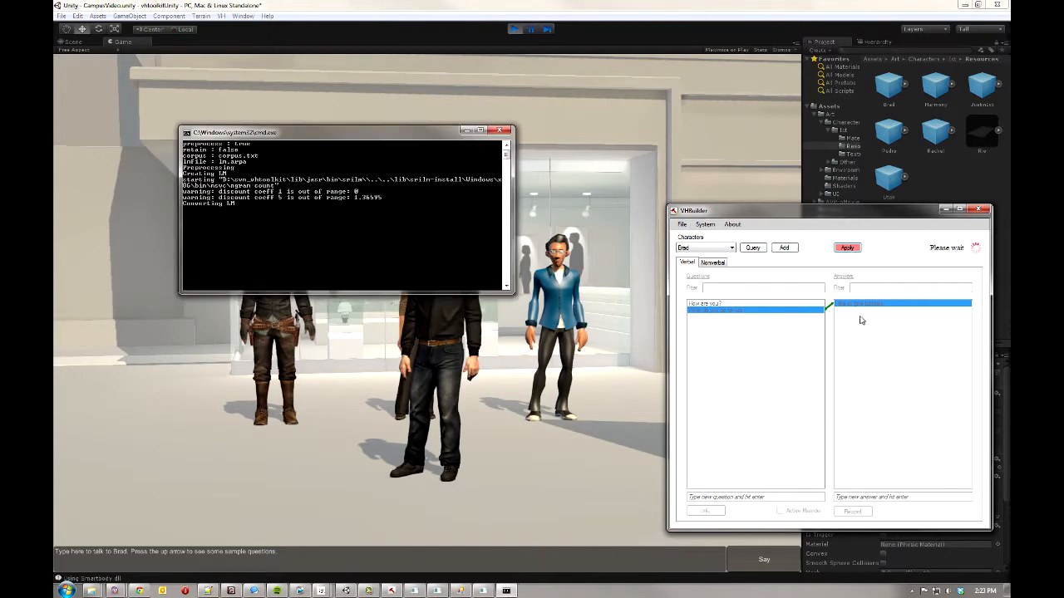
Record a voice clip for the answer "I like to give tutorials.".
{"action": "double_click", "coordinate": [853, 306]}
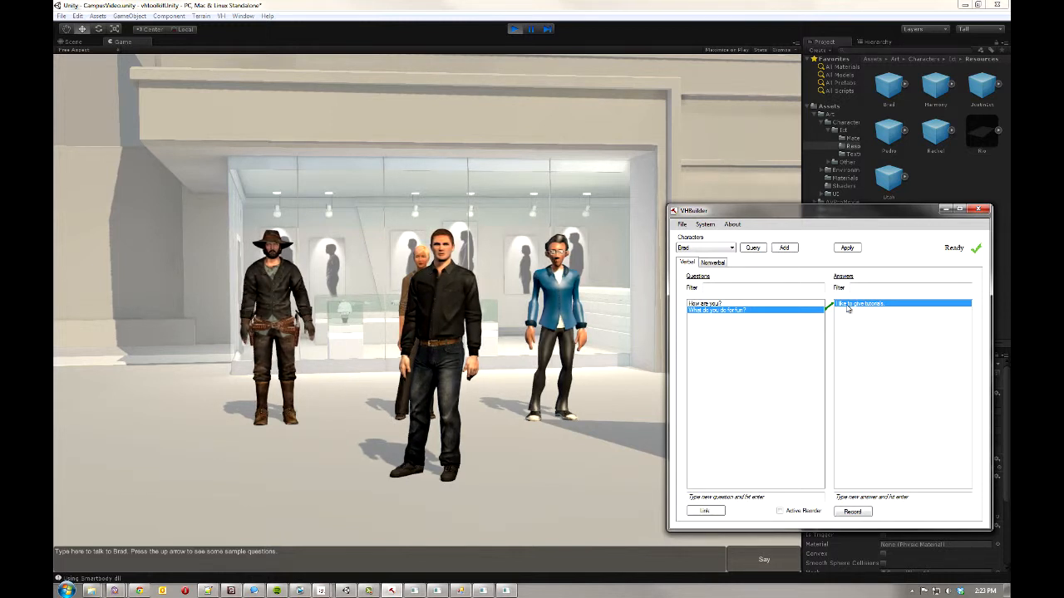
{"action": "left_click", "coordinate": [858, 515]}
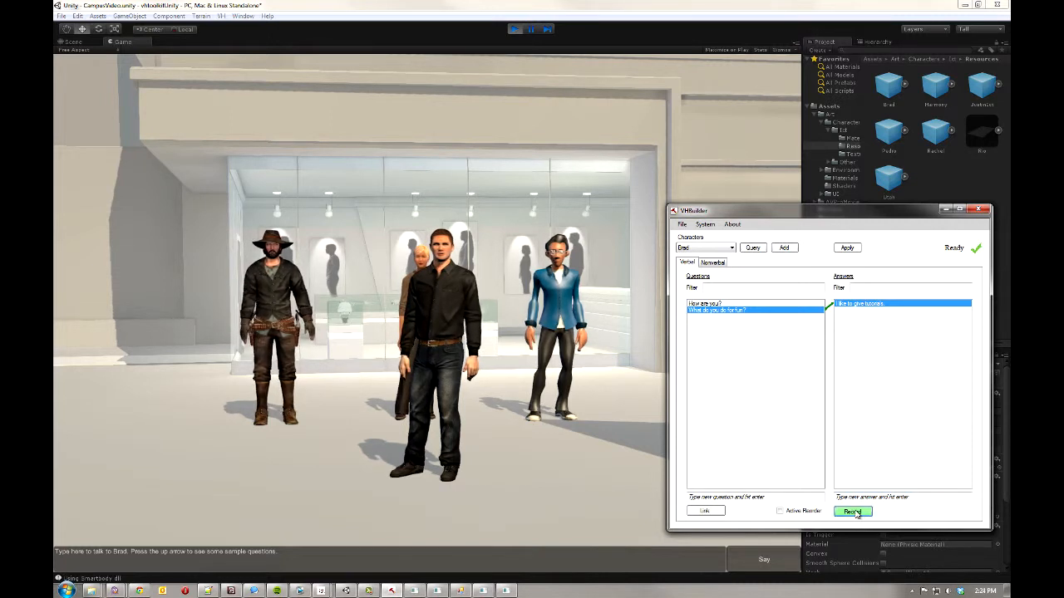
{"action": "left_click", "coordinate": [859, 515]}
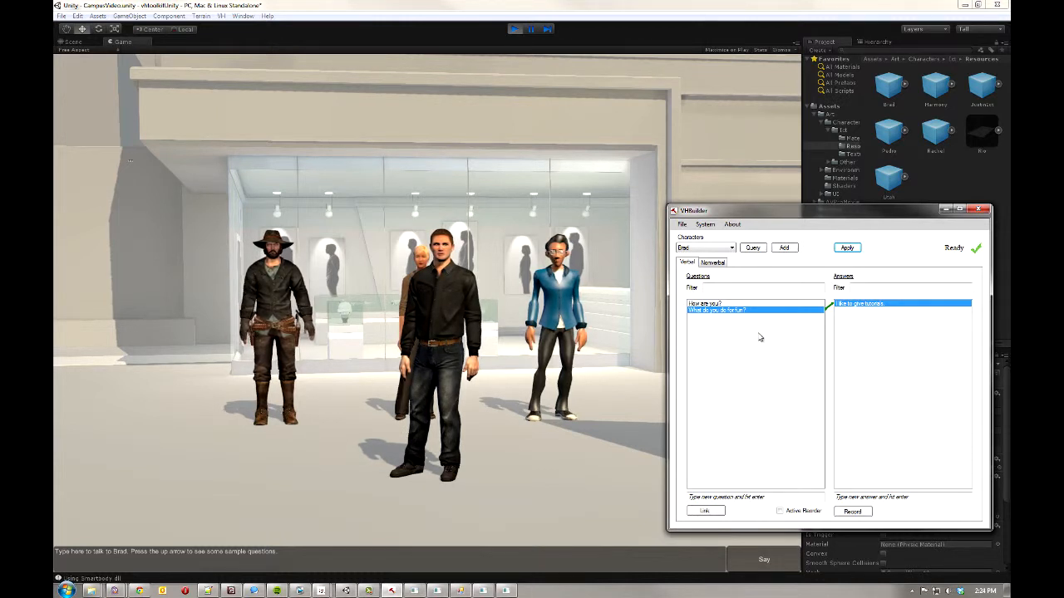
Show Brad's nonverbal behavior rules and examine the trigger words of the me_animation rule.
{"action": "left_click", "coordinate": [713, 263]}
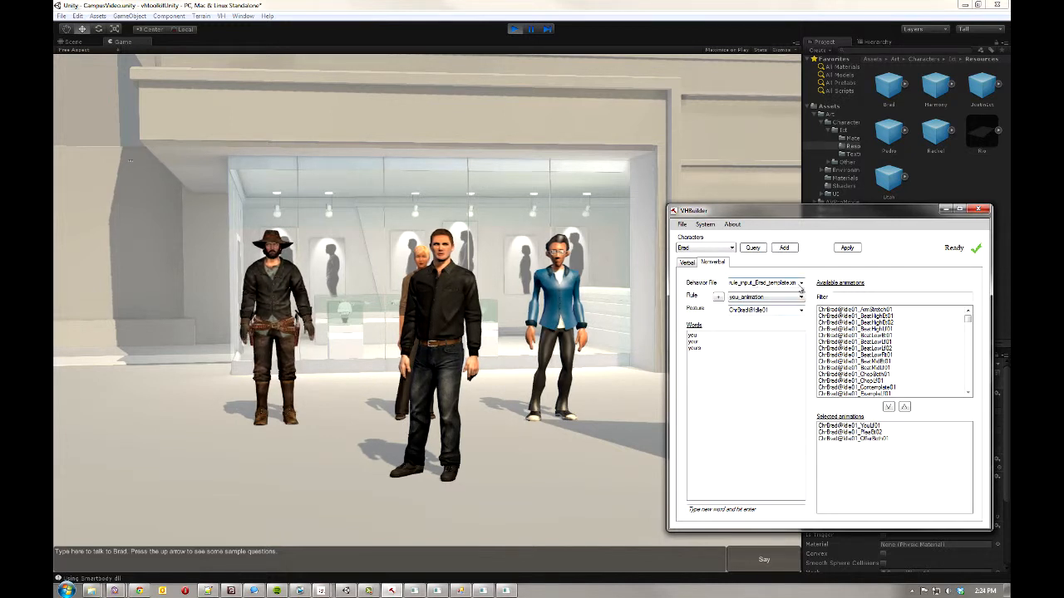
{"action": "left_click", "coordinate": [757, 298]}
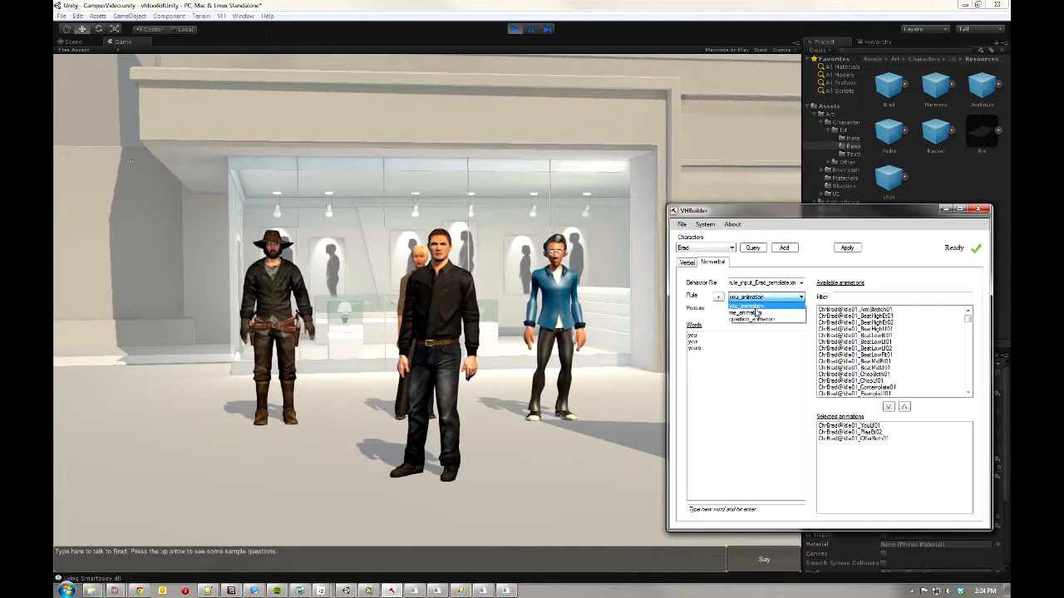
{"action": "left_click", "coordinate": [751, 343]}
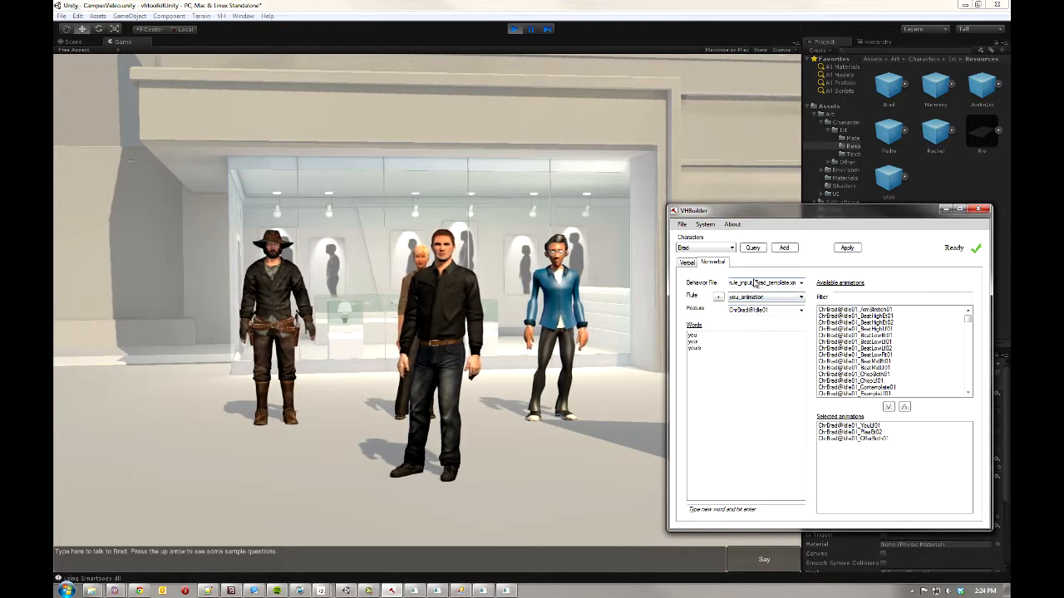
{"action": "left_click", "coordinate": [753, 297]}
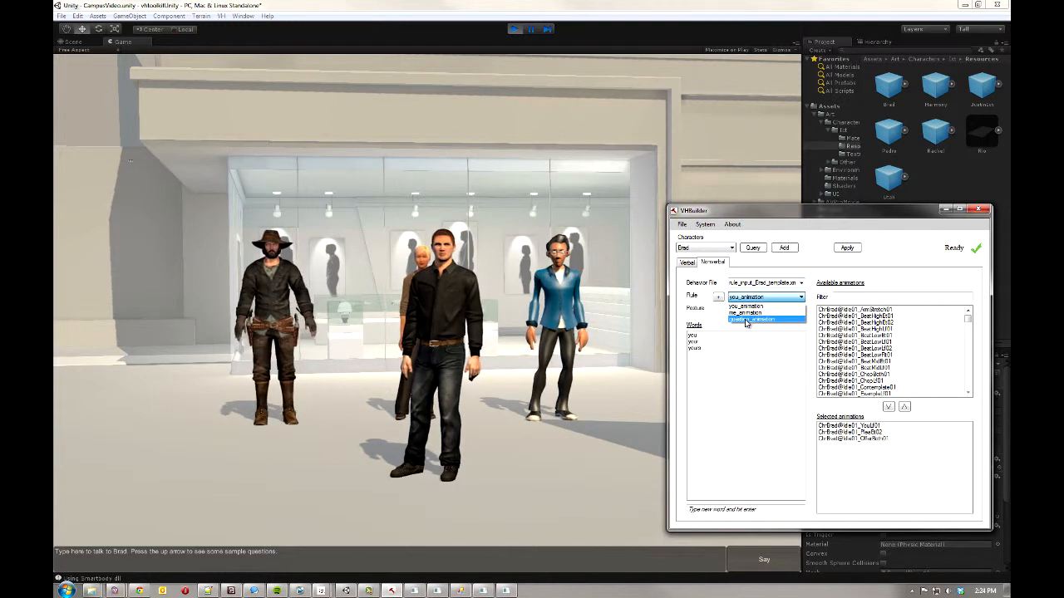
{"action": "left_click", "coordinate": [745, 312]}
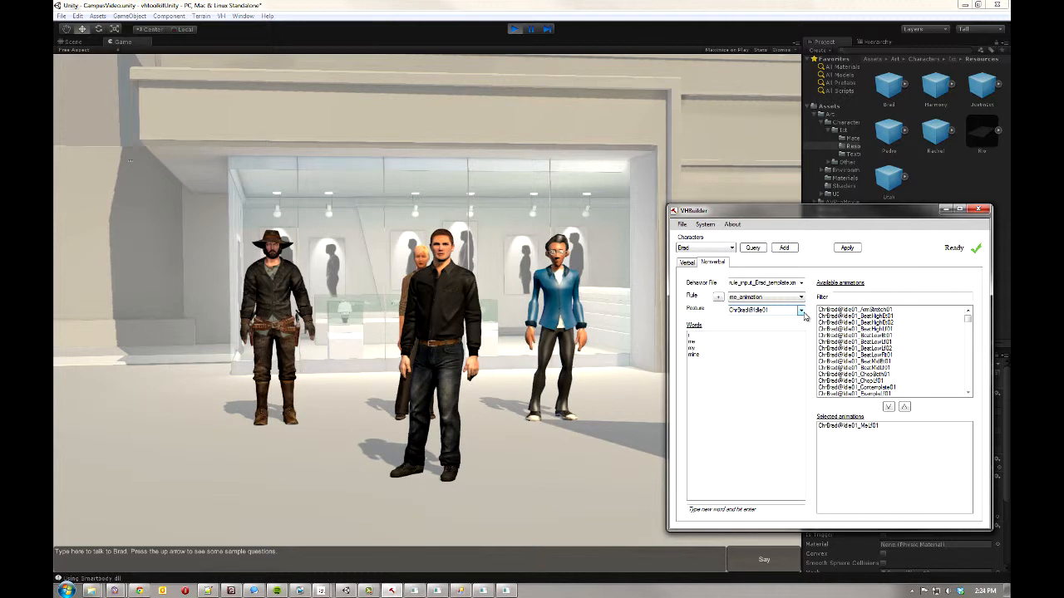
{"action": "left_click", "coordinate": [690, 336]}
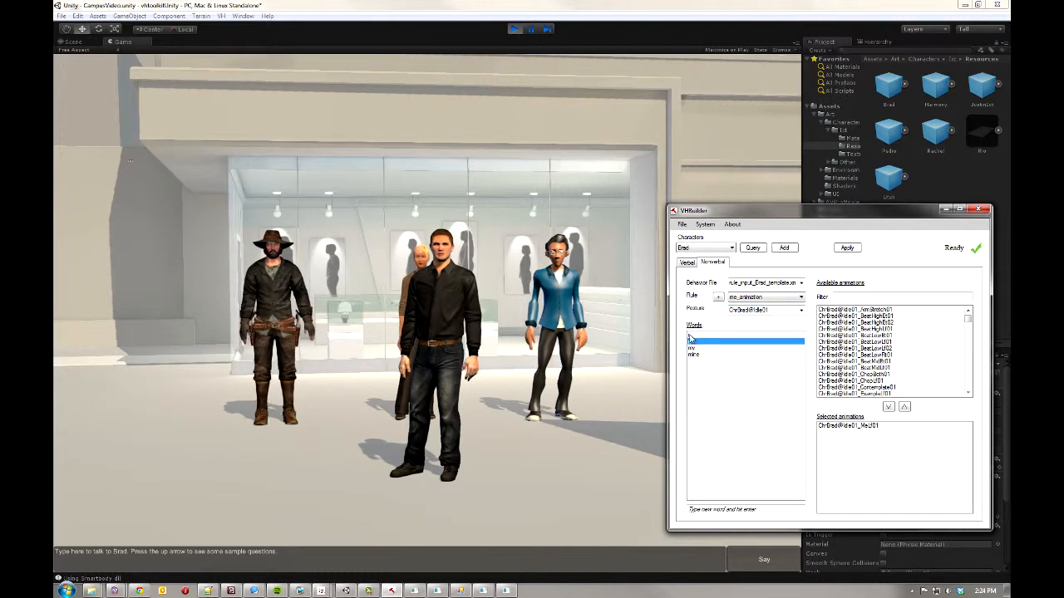
Review the words i, me, my and mine, and preview the me_animation rule's selected gesture and some available animations, including ChrBrad@Idle01_Contemplate01.
{"action": "left_click", "coordinate": [689, 335]}
{"action": "left_click", "coordinate": [693, 348]}
{"action": "left_click", "coordinate": [695, 355]}
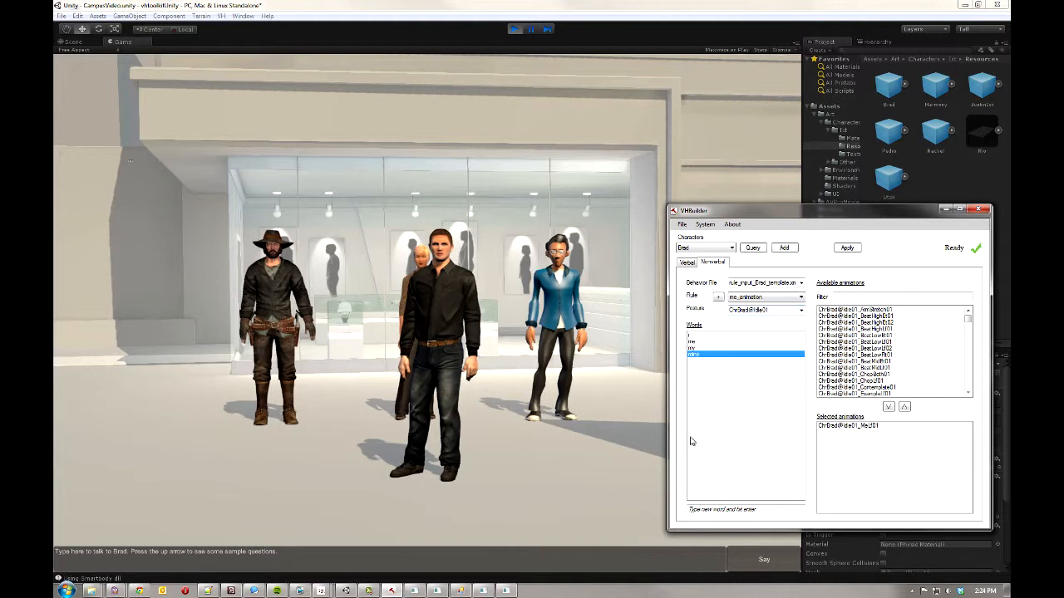
{"action": "left_click", "coordinate": [853, 427]}
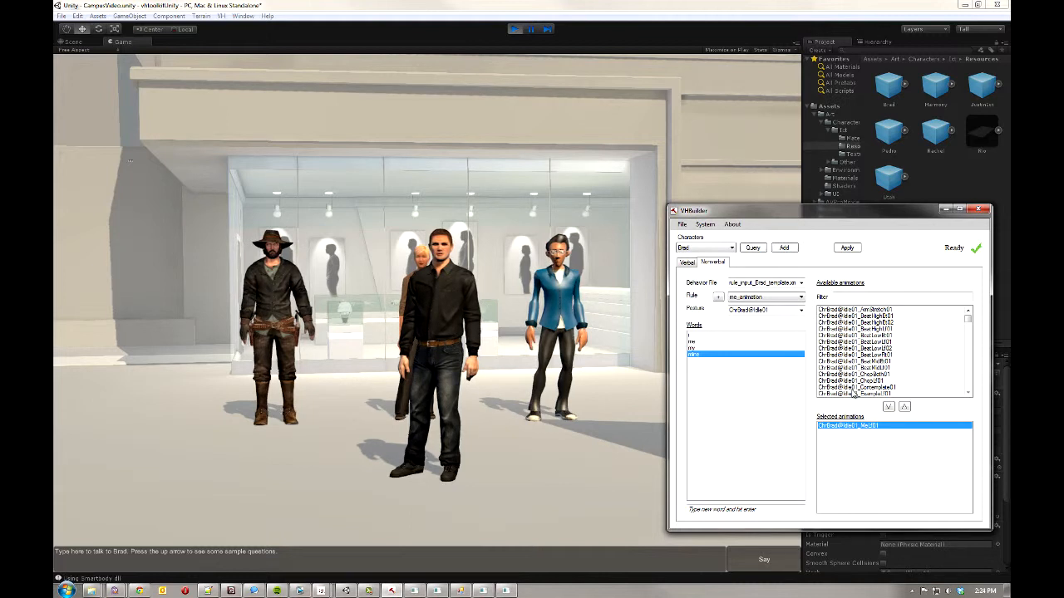
{"action": "left_click", "coordinate": [854, 361]}
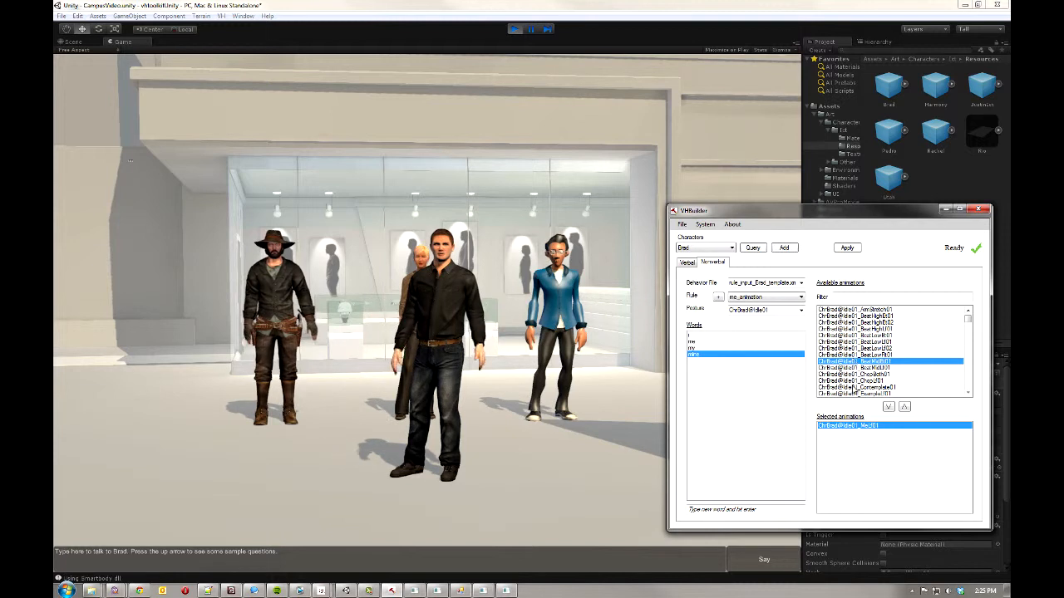
{"action": "left_click", "coordinate": [854, 387]}
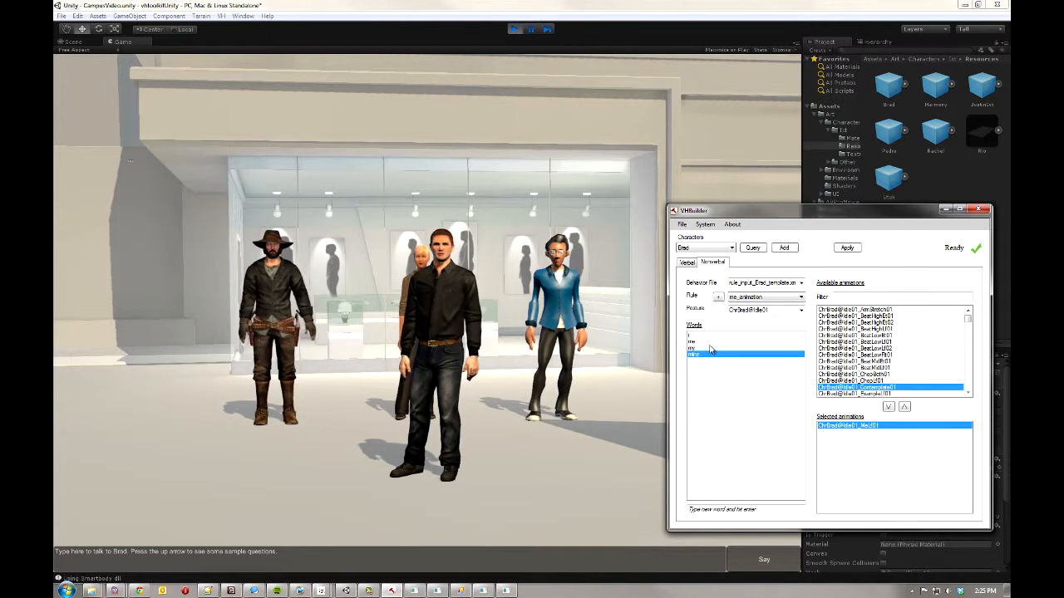
Replace ChrBrad@Idle01_MeLf01 with ChrBrad@Idle01_OfferBoth01 in the selected animations of the me_animation rule.
{"action": "double_click", "coordinate": [850, 427]}
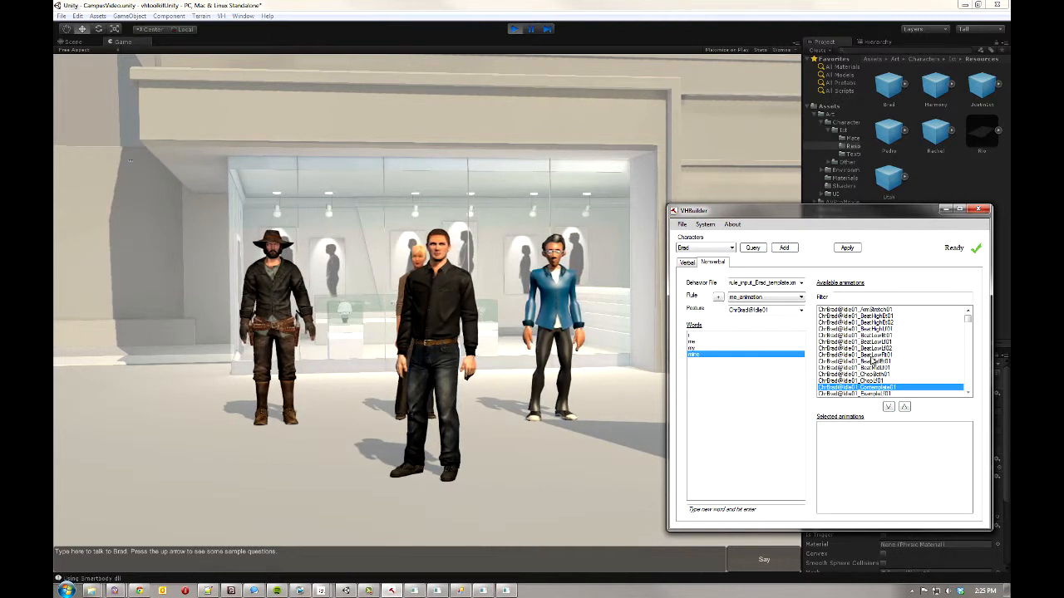
{"action": "scroll", "coordinate": [868, 366], "scroll_direction": "down", "scroll_amount": 8}
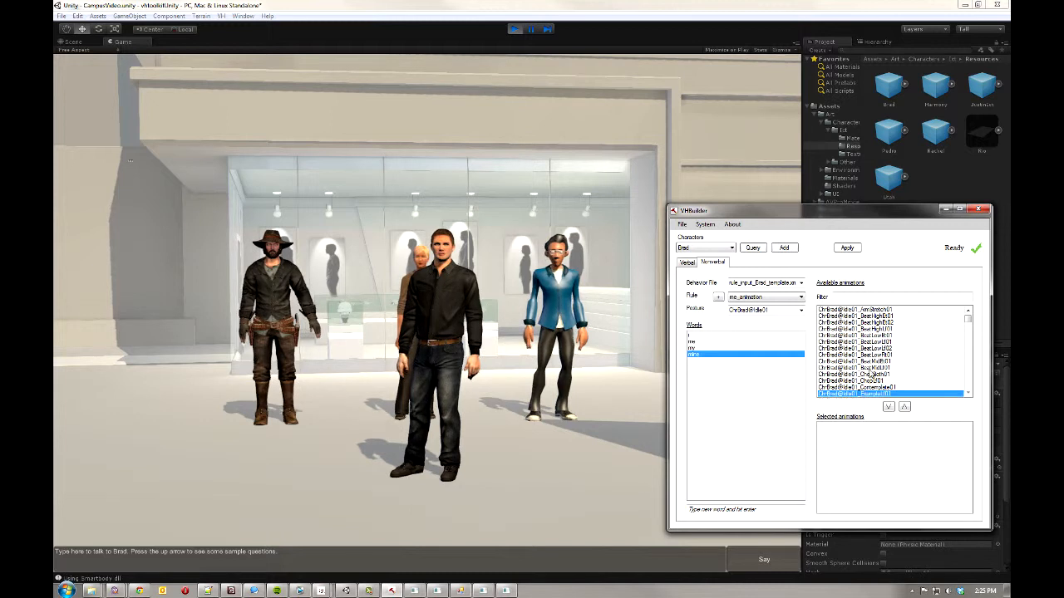
{"action": "left_click", "coordinate": [879, 342]}
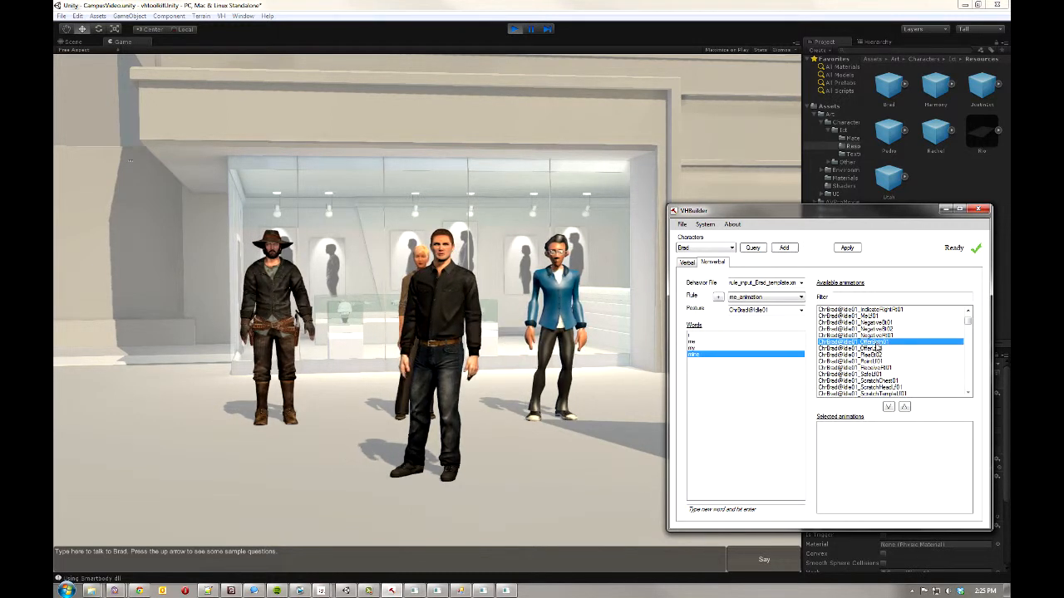
{"action": "left_click", "coordinate": [888, 407]}
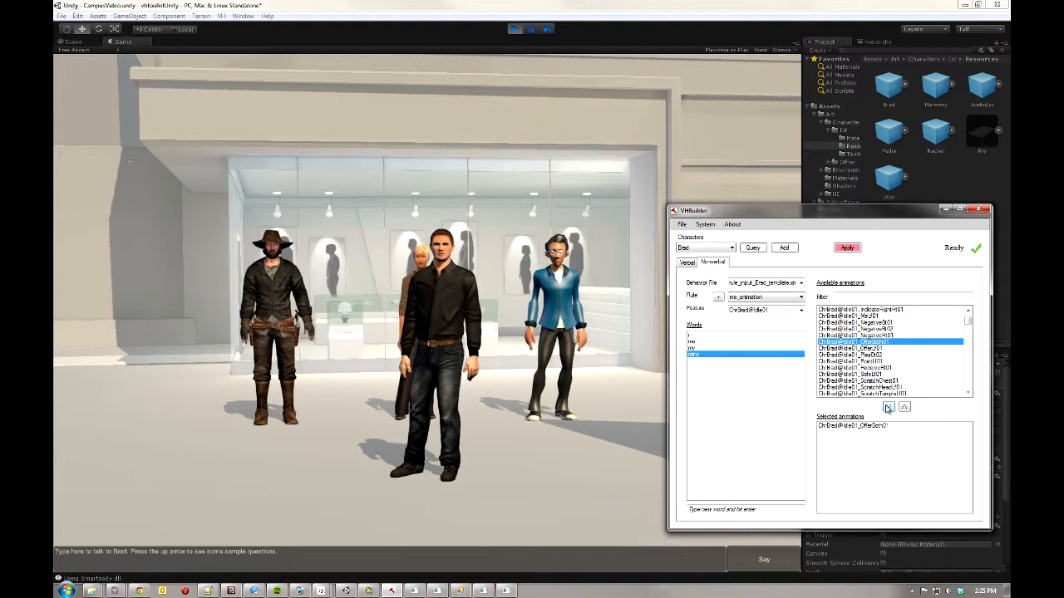
Add ChrBrad@Idle01_OfferLf01 and ChrBrad@Idle01_PleaBt02 to the rule's selected animations and apply the changes.
{"action": "left_click", "coordinate": [861, 355]}
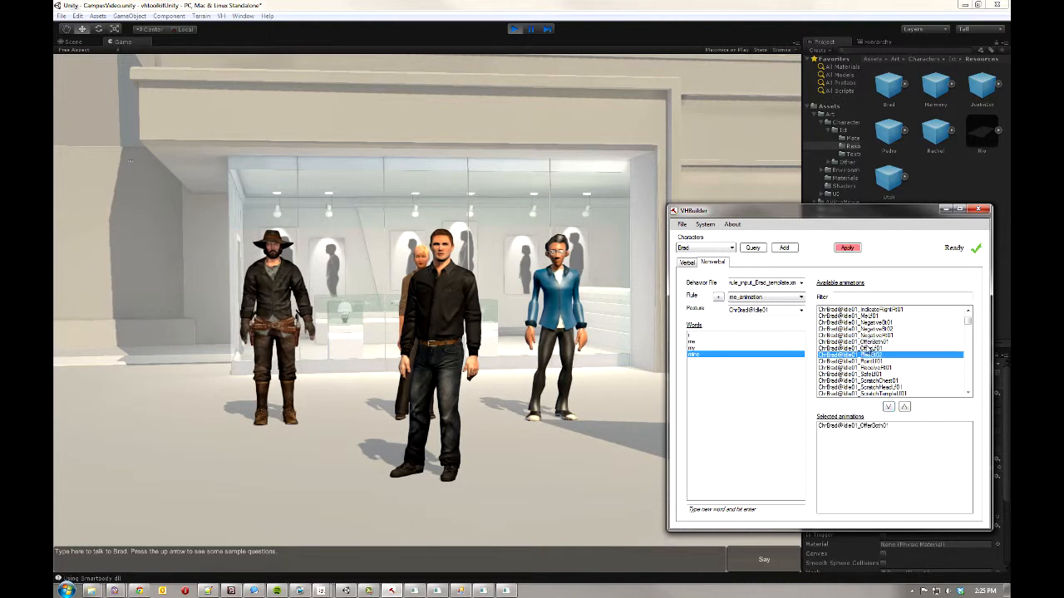
{"action": "left_click", "coordinate": [866, 348]}
{"action": "left_click", "coordinate": [867, 356], "text": "ctrl"}
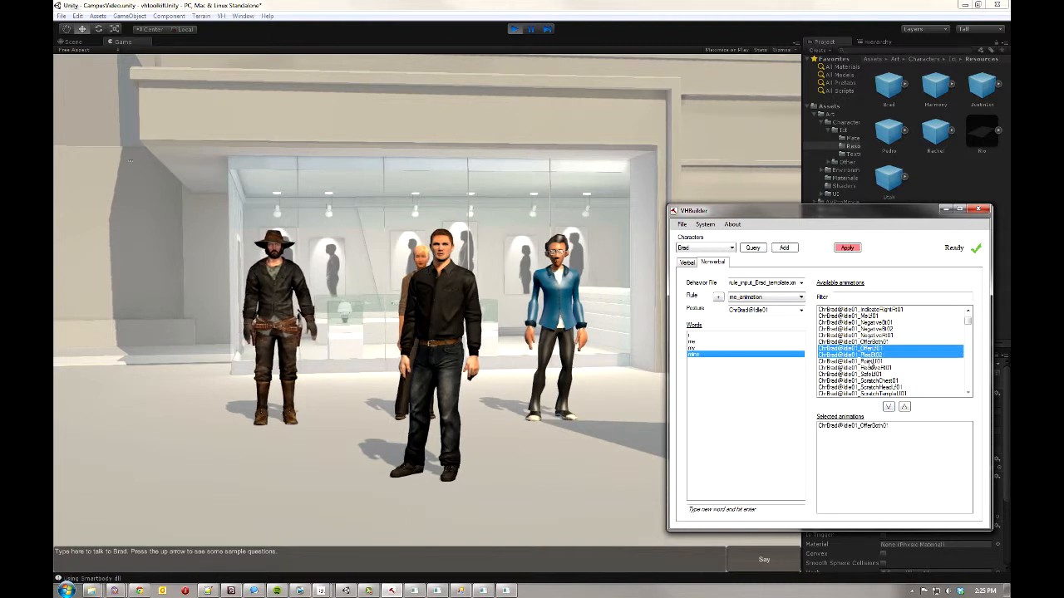
{"action": "left_click", "coordinate": [890, 407]}
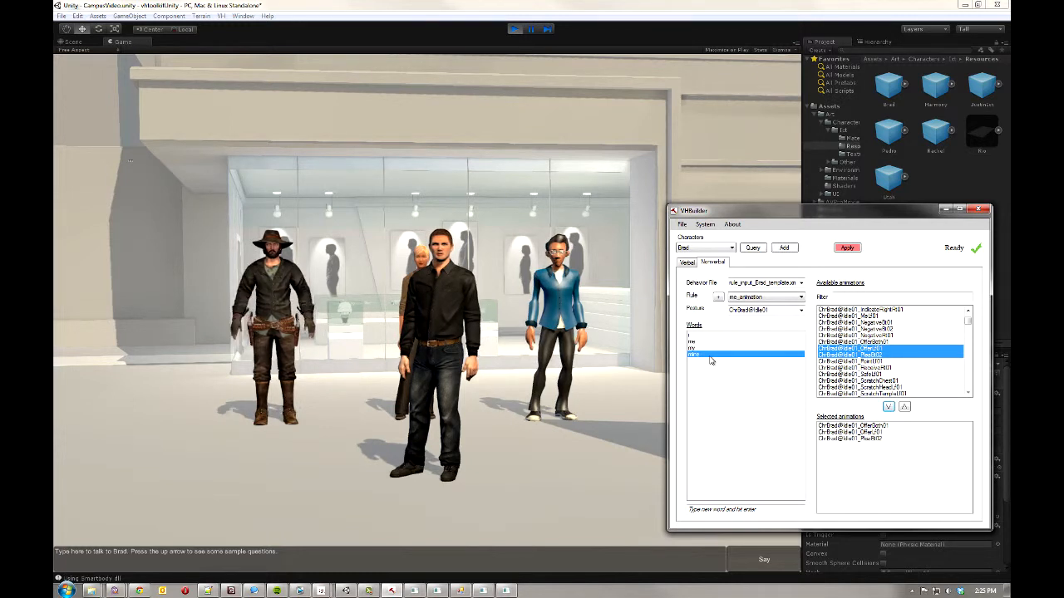
{"action": "left_click", "coordinate": [846, 249]}
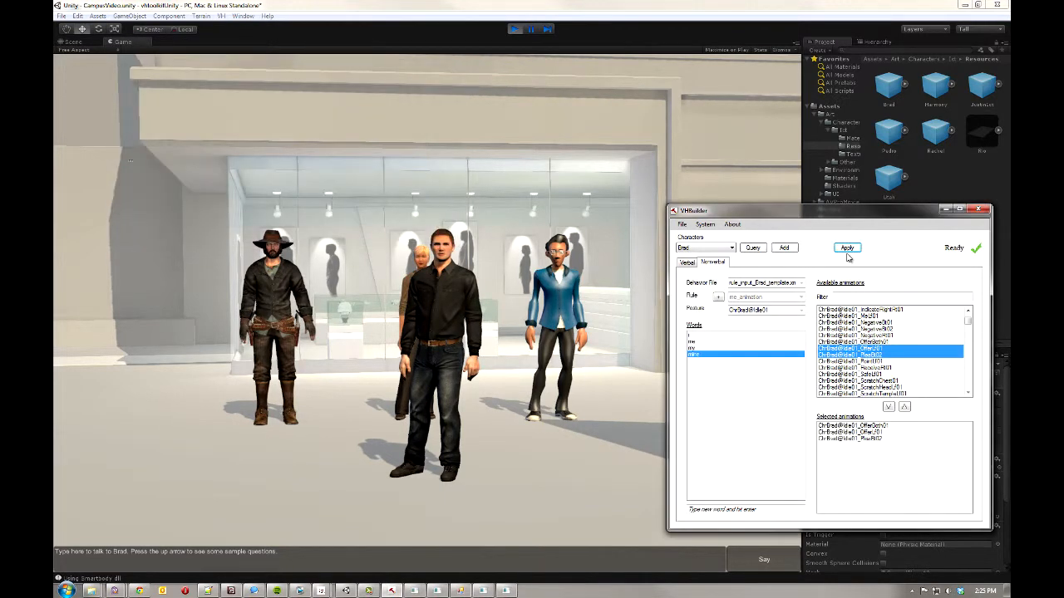
Show Brad's verbal questions and answers, and bring the running Unity scene to the front.
{"action": "left_click", "coordinate": [688, 262]}
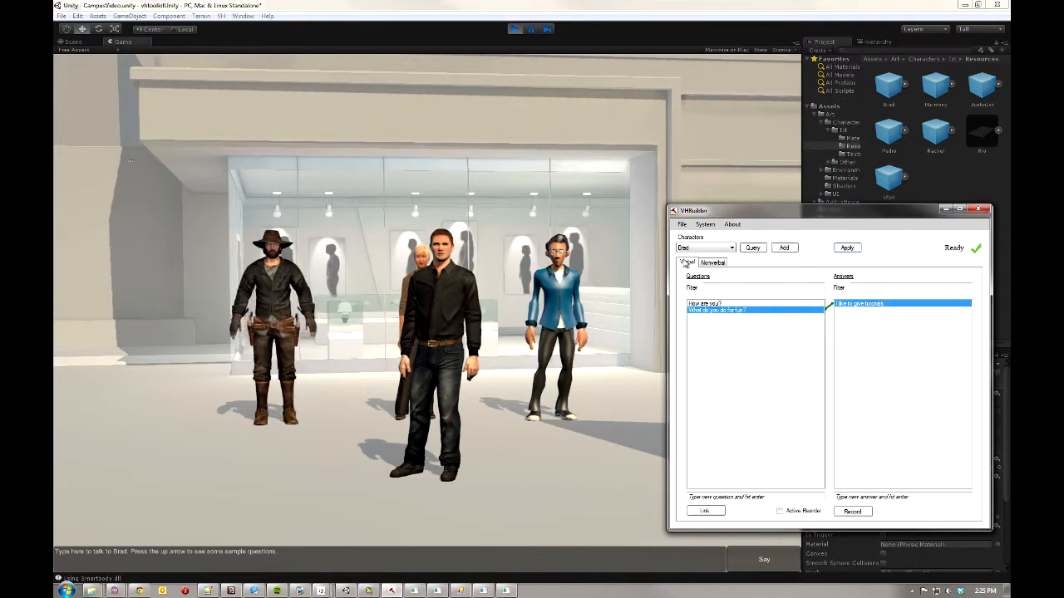
{"action": "left_click", "coordinate": [521, 336]}
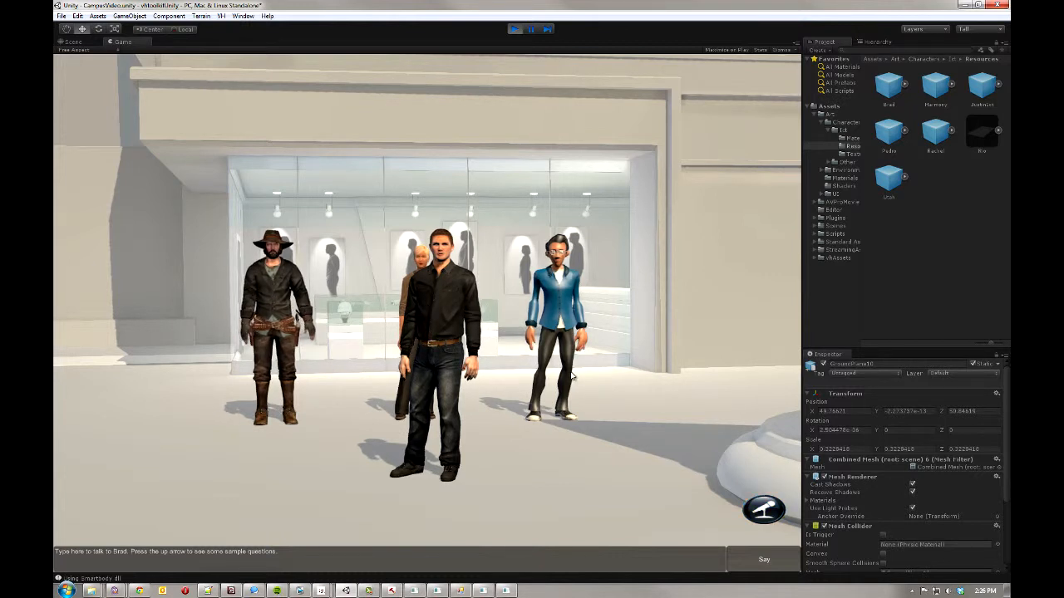
Switch back to VHBuilder and choose Rachel as the character for the dialogue.
{"action": "left_click", "coordinate": [391, 590]}
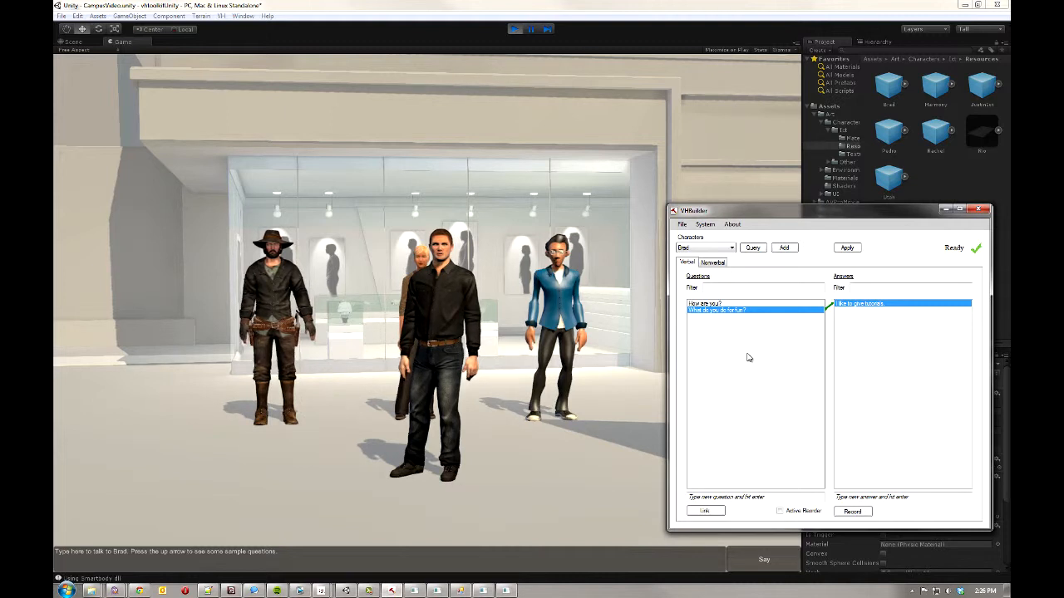
{"action": "left_click", "coordinate": [720, 248]}
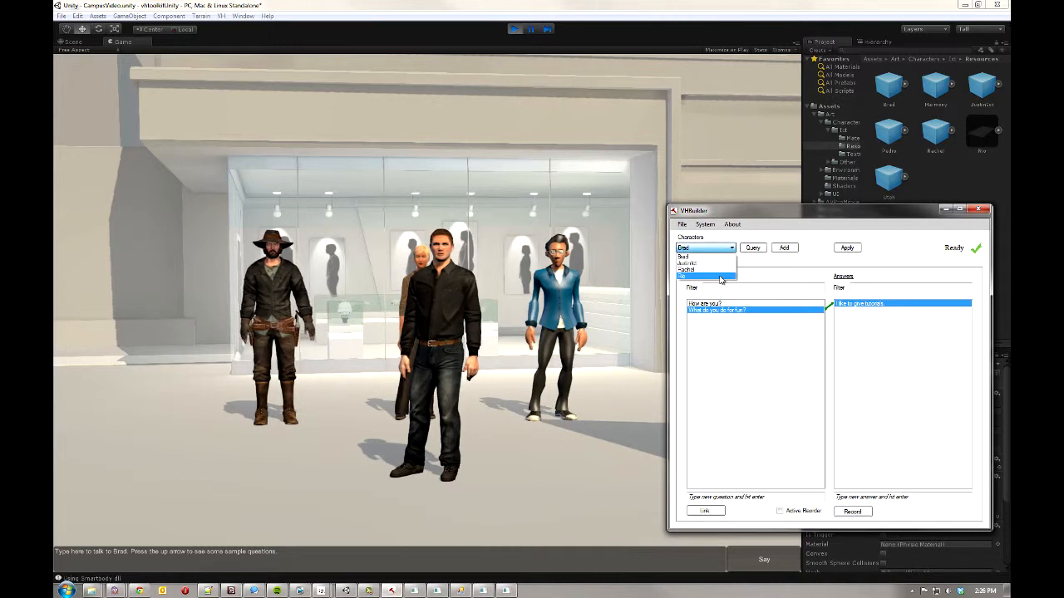
{"action": "left_click", "coordinate": [720, 271]}
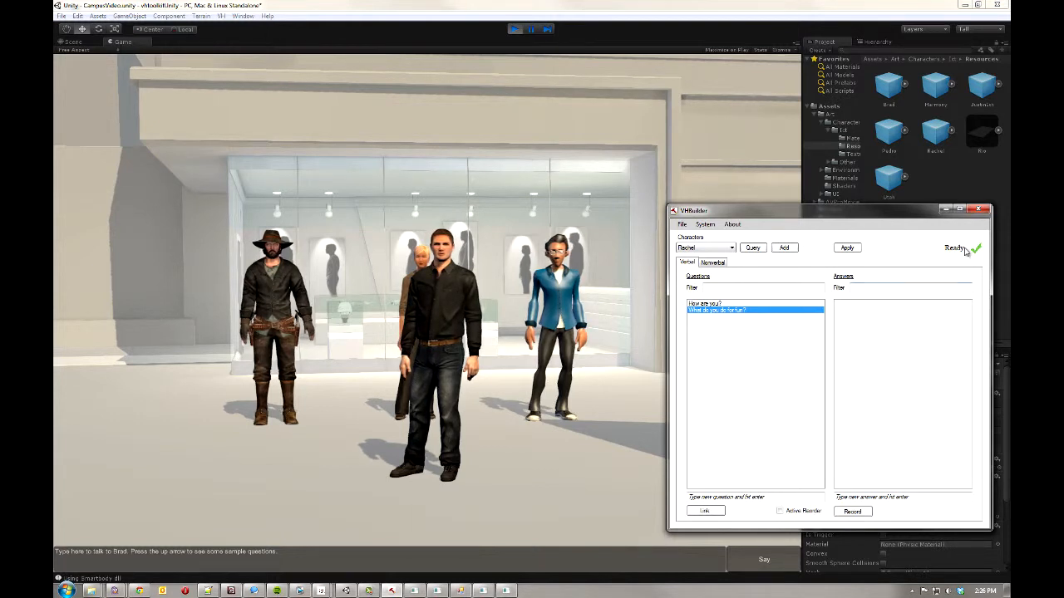
{"action": "left_click", "coordinate": [681, 224]}
{"action": "left_click", "coordinate": [708, 257]}
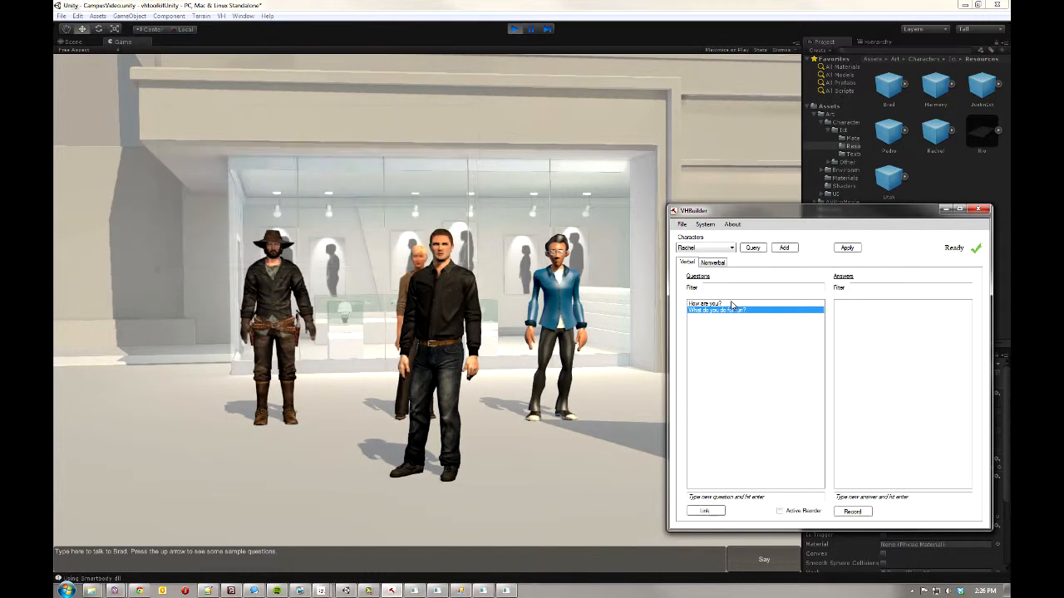